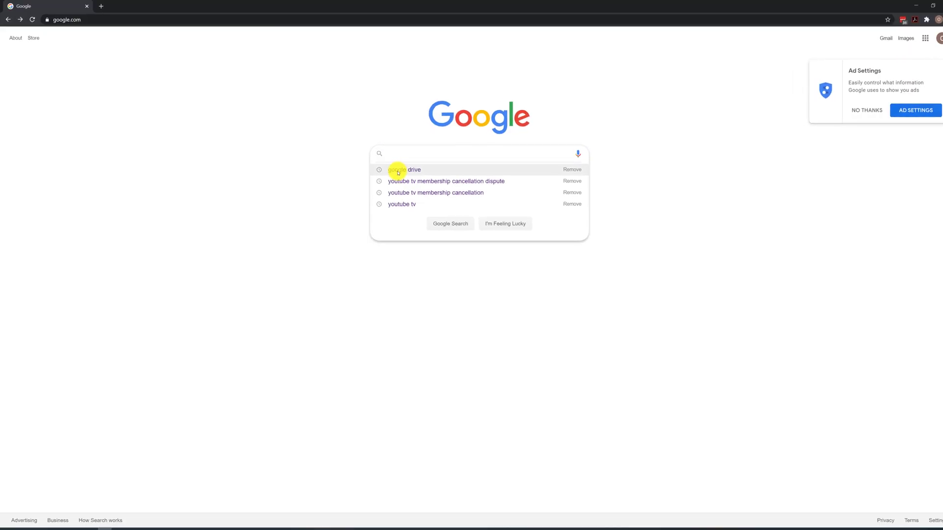
- Load drive.google.com in the address bar to reach the empty My Drive page
{"action": "left_click", "coordinate": [390, 167]}
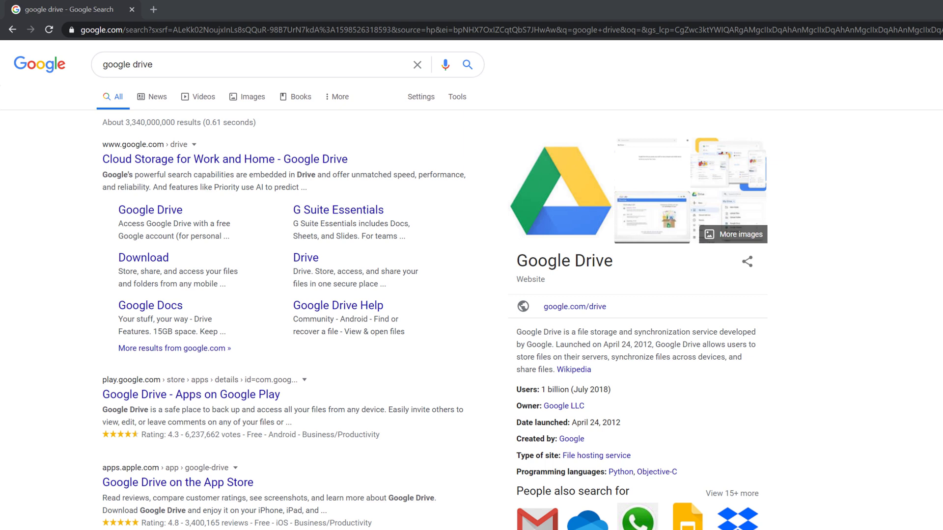
{"action": "left_click", "coordinate": [154, 29]}
{"action": "type", "text": "drive.google.com"}
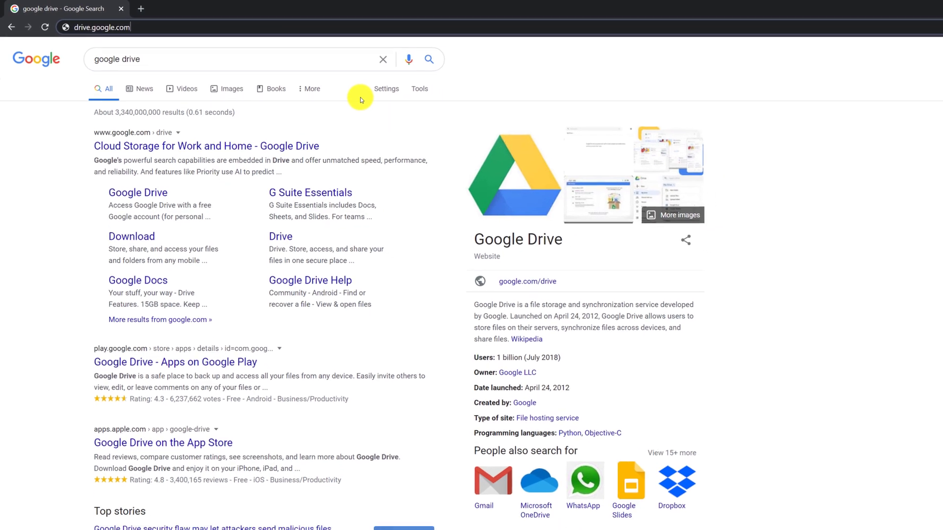
{"action": "key", "text": "Return"}
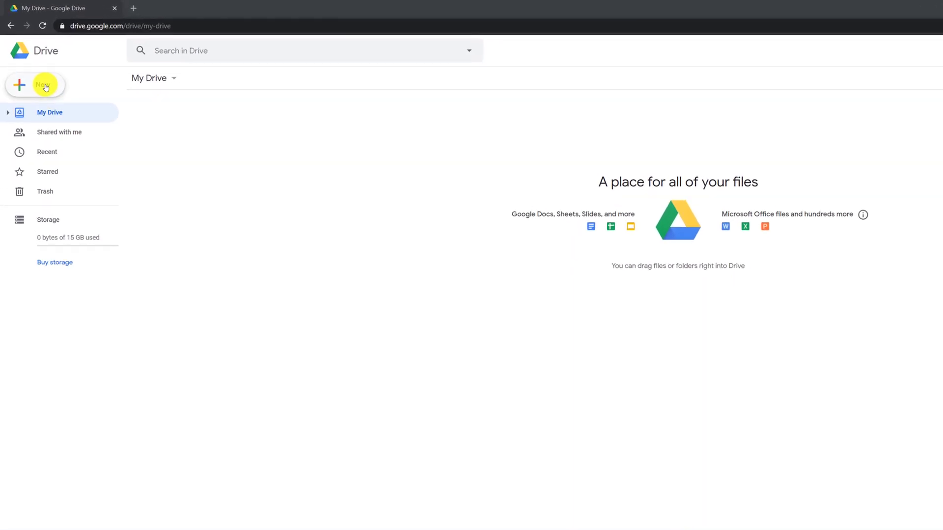
{"action": "left_click", "coordinate": [44, 87]}
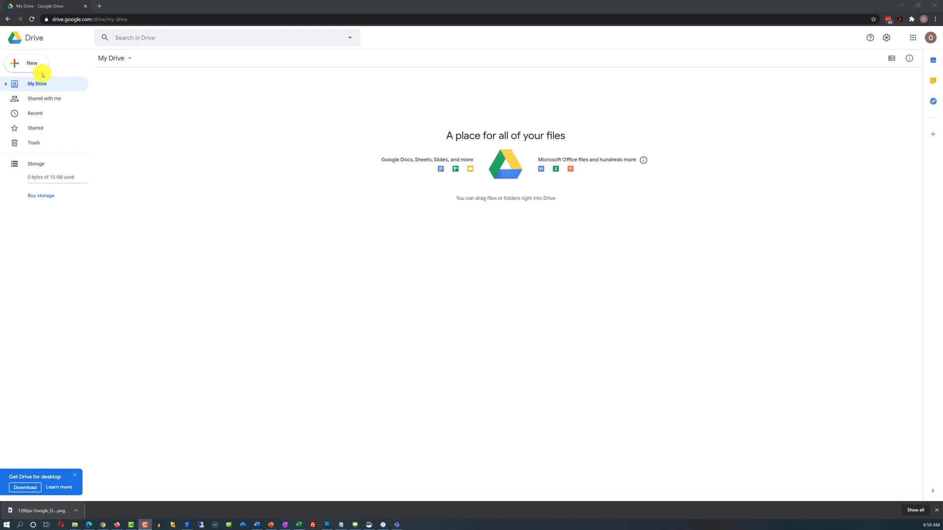
- Add a new folder named Milwaukee College to My Drive via New > Folder
{"action": "left_click", "coordinate": [35, 64]}
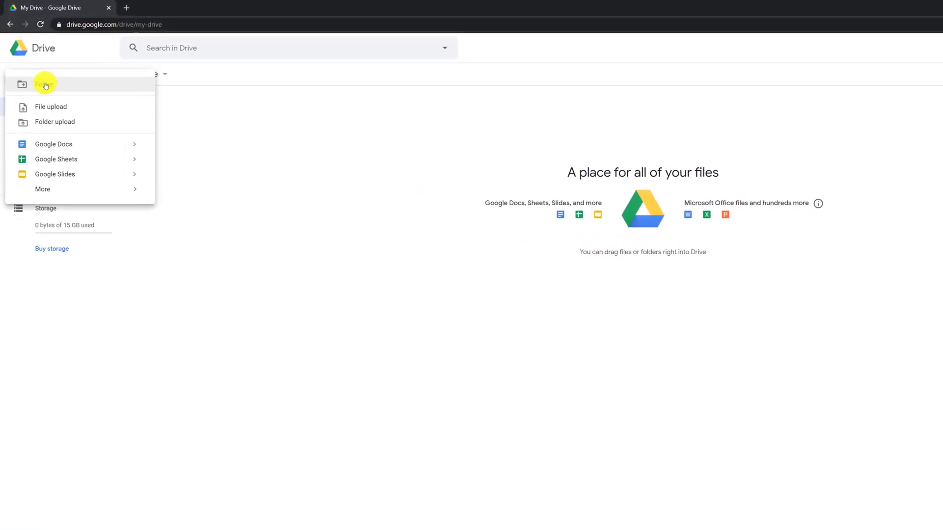
{"action": "left_click", "coordinate": [45, 85]}
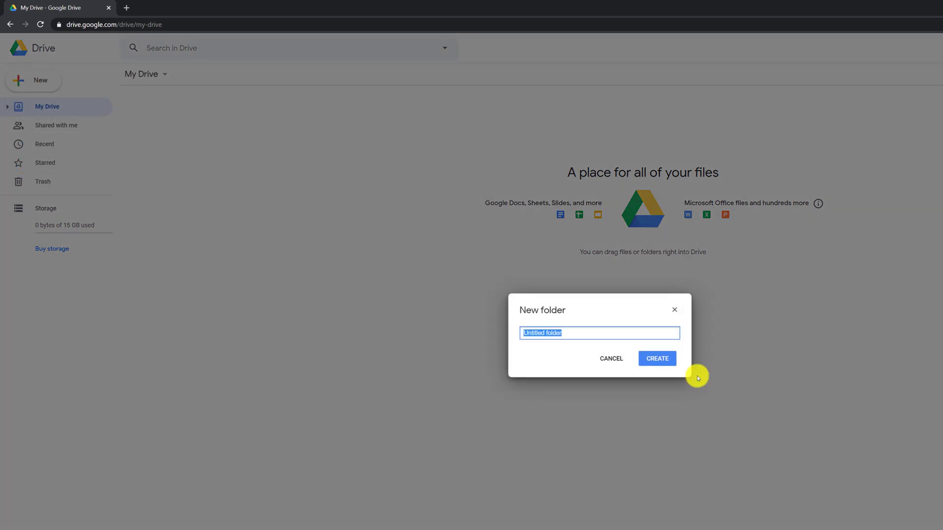
{"action": "type", "text": "Milwaukee College"}
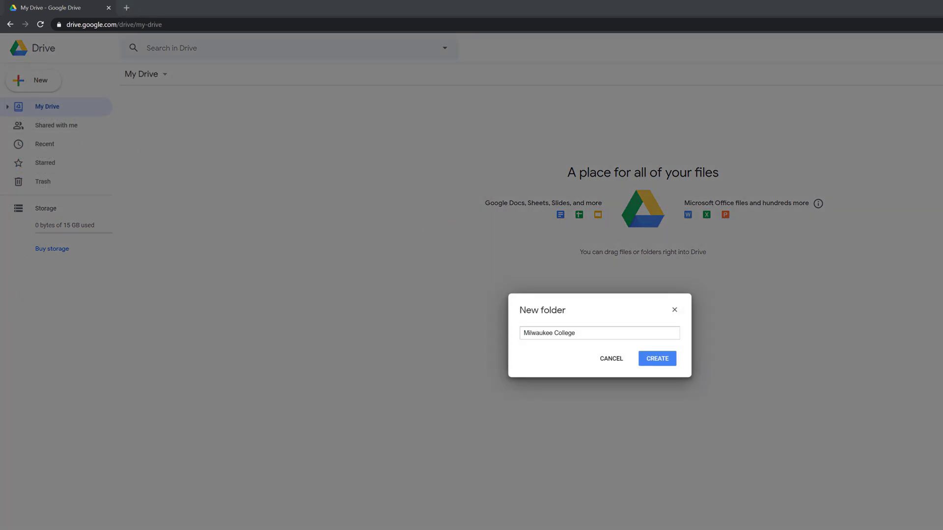
{"action": "left_click", "coordinate": [657, 361]}
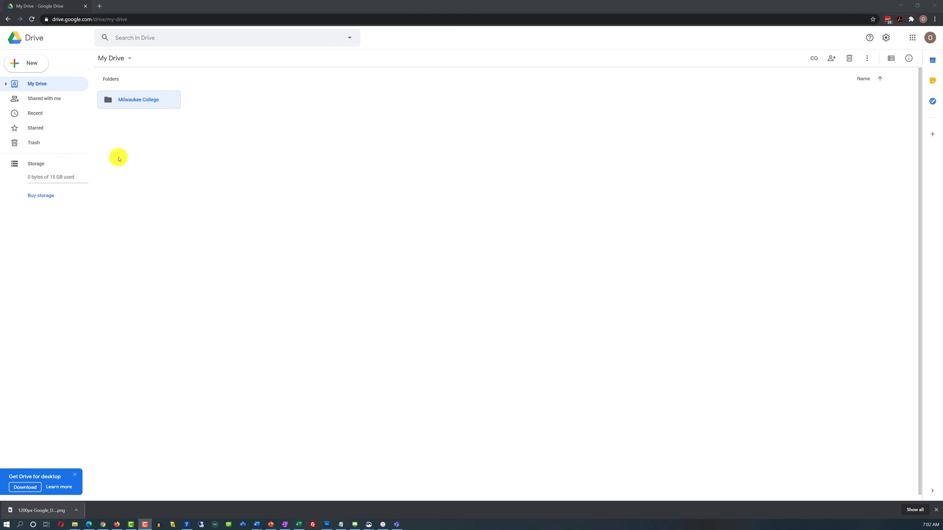
- Look inside the local Technical College folder down to the Introduction to Computers course
{"action": "left_click", "coordinate": [147, 101]}
{"action": "double_click", "coordinate": [147, 100]}
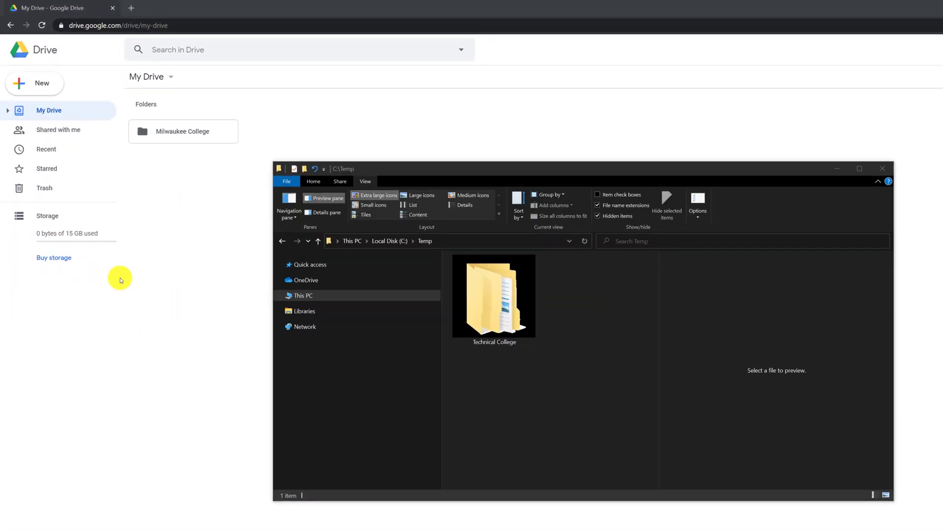
{"action": "double_click", "coordinate": [491, 307]}
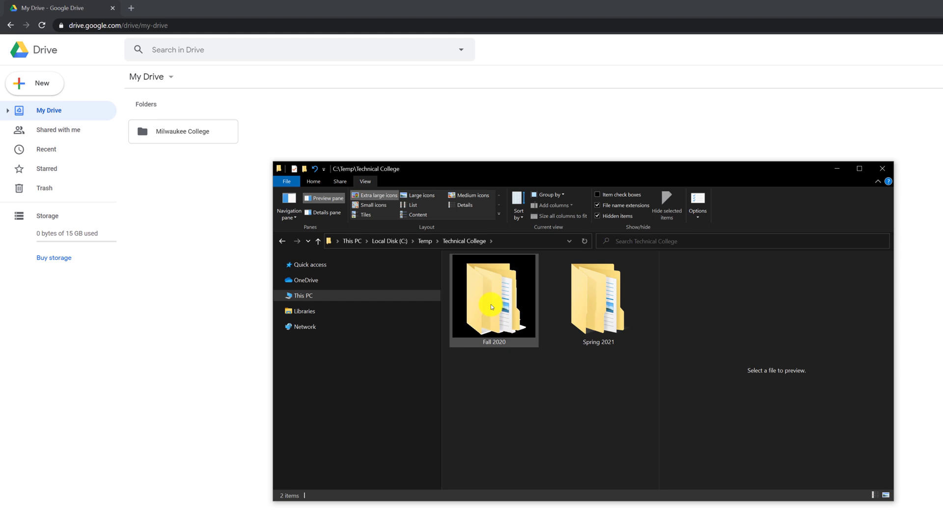
{"action": "double_click", "coordinate": [491, 307]}
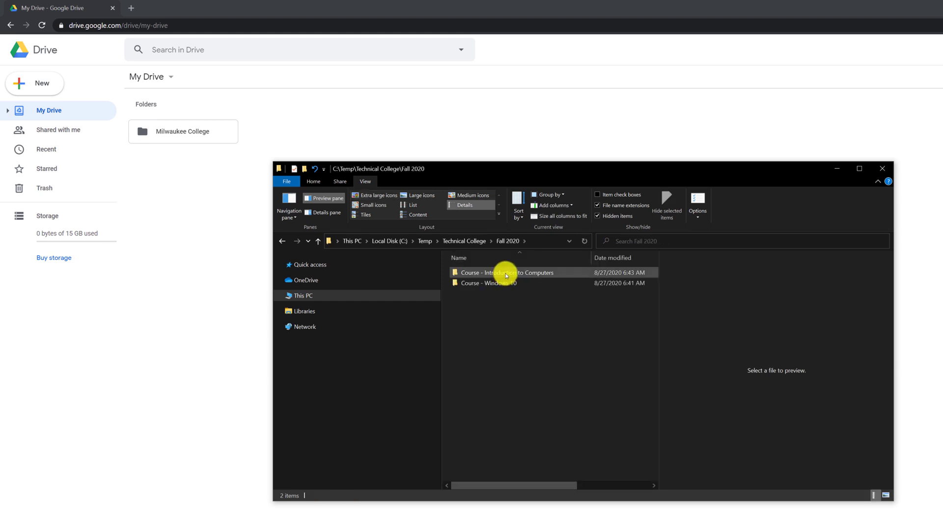
{"action": "double_click", "coordinate": [506, 273]}
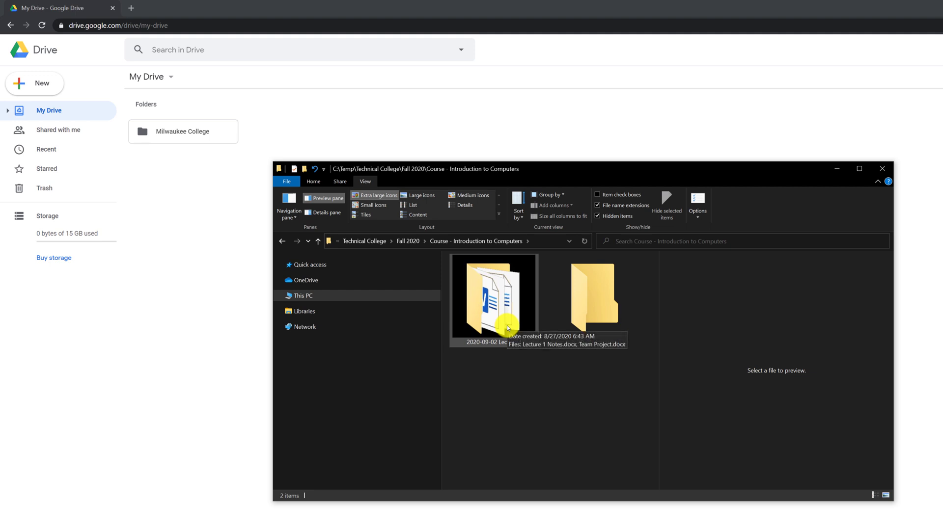
- Drag the whole Technical College folder from C:\Temp into My Drive to upload it
{"action": "left_click", "coordinate": [364, 241]}
{"action": "left_click", "coordinate": [425, 241]}
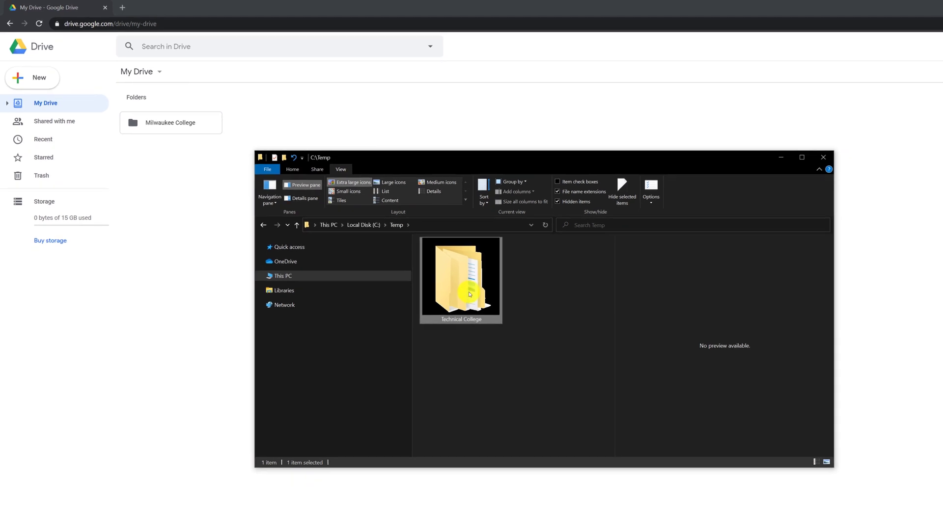
{"action": "left_click_drag", "start_coordinate": [468, 293], "coordinate": [147, 168]}
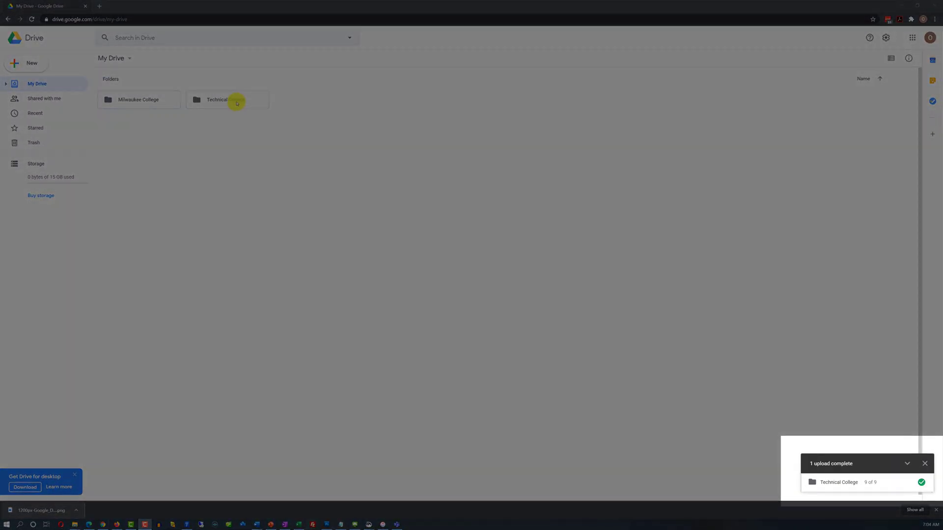
- Browse Technical College > Fall 2020 > Course - Introduction to Computers > Lecture 1 on Drive
{"action": "double_click", "coordinate": [236, 103]}
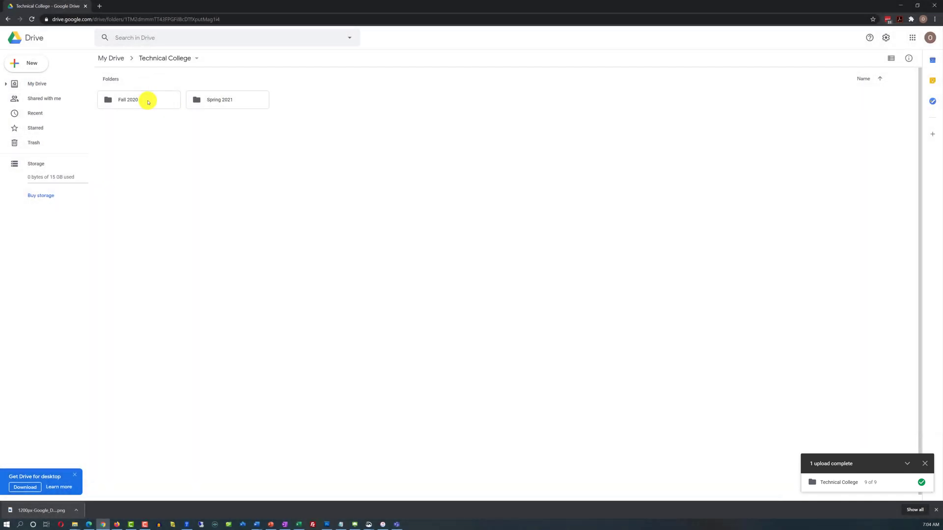
{"action": "double_click", "coordinate": [147, 102]}
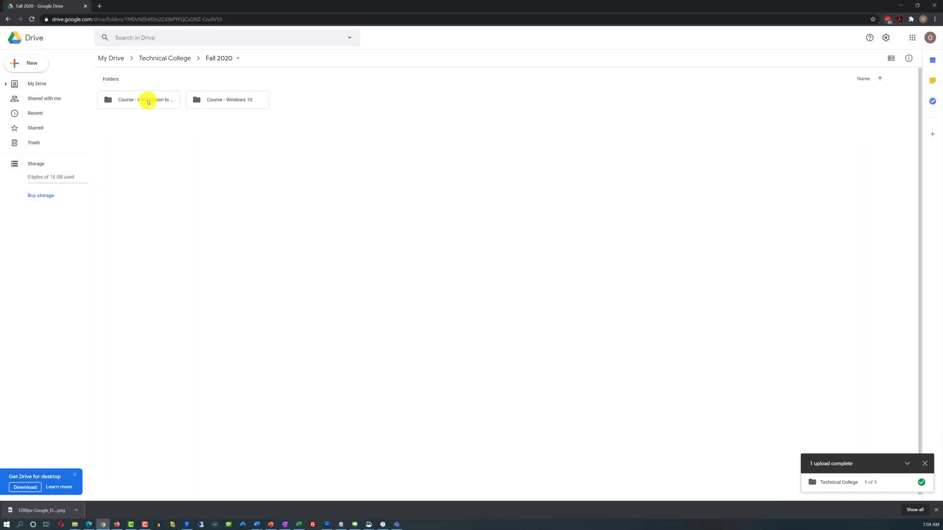
{"action": "double_click", "coordinate": [147, 102]}
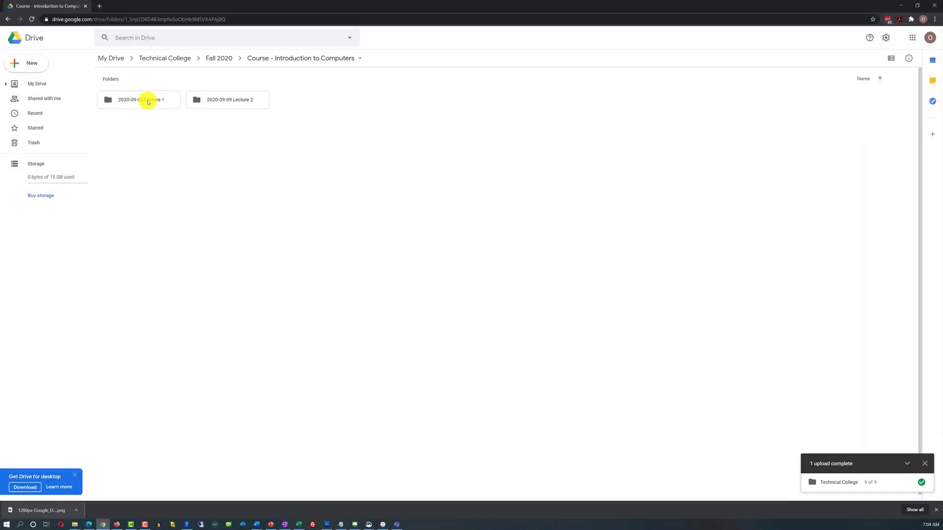
{"action": "double_click", "coordinate": [147, 102]}
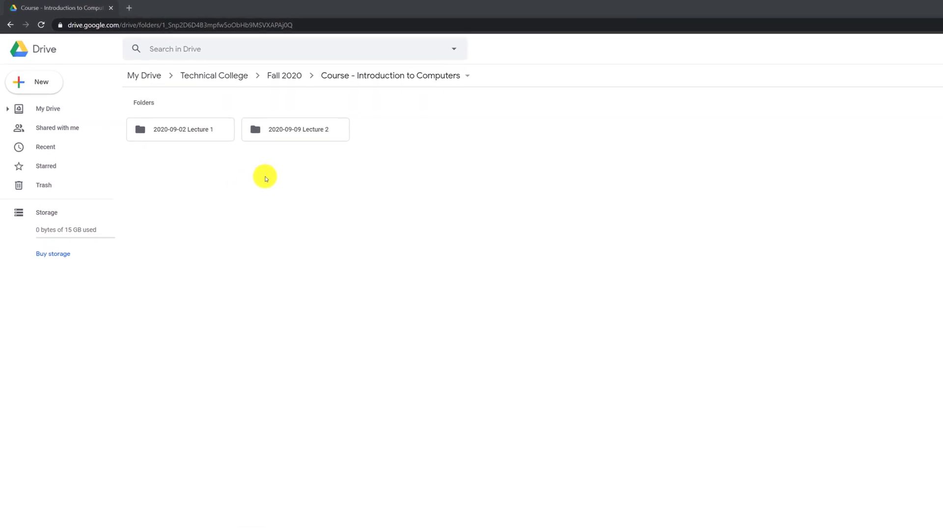
- Create a new Google Docs document inside the 2020-09-09 Lecture 2 folder
{"action": "double_click", "coordinate": [311, 142]}
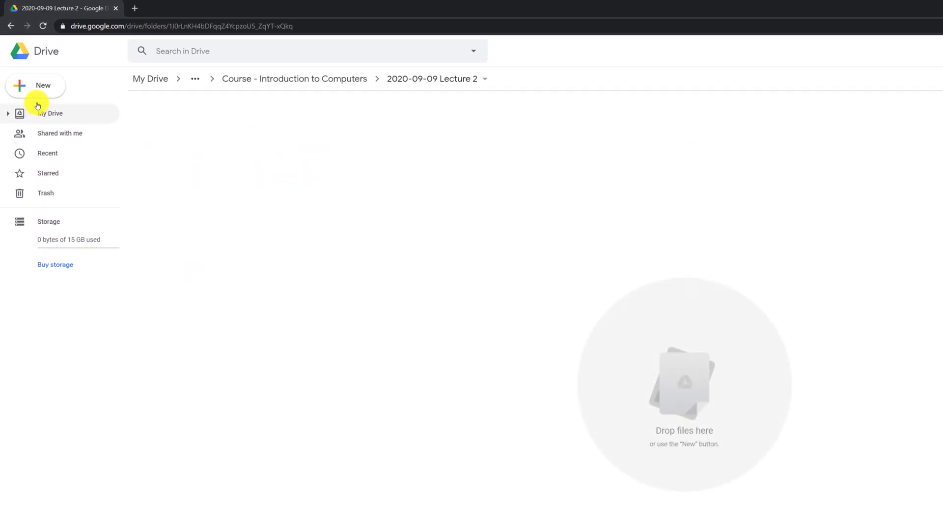
{"action": "left_click", "coordinate": [51, 89]}
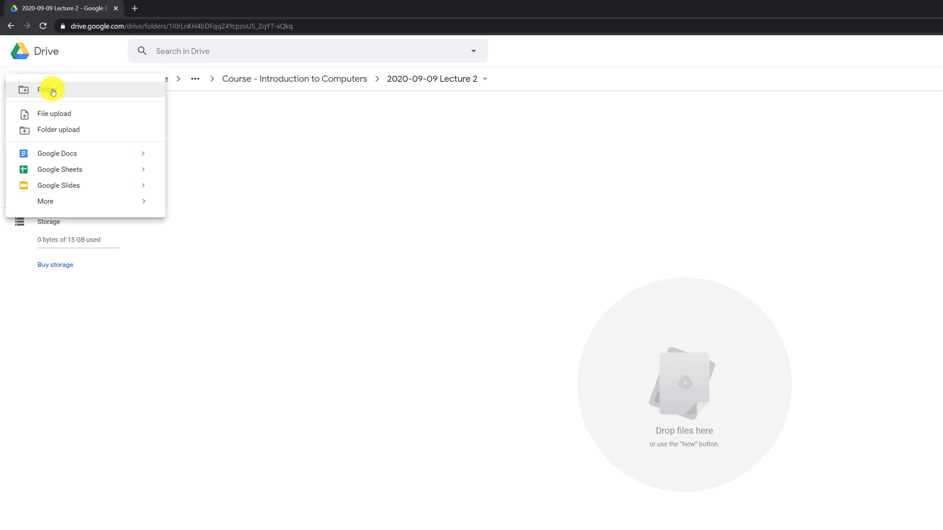
{"action": "left_click", "coordinate": [66, 152]}
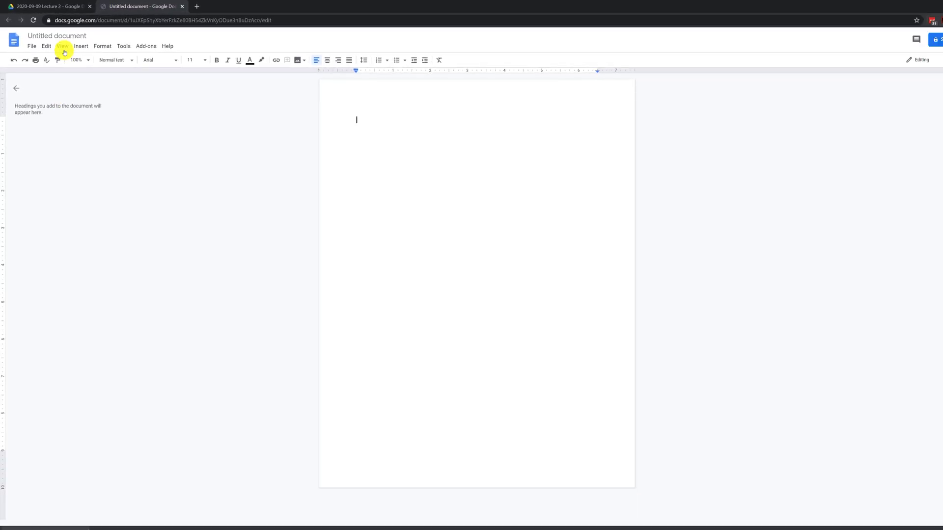
- Title the document Team Project, paste the animal-protection heading and paragraph, and bring up sharing
{"action": "left_click", "coordinate": [62, 34]}
{"action": "type", "text": "Team Project"}
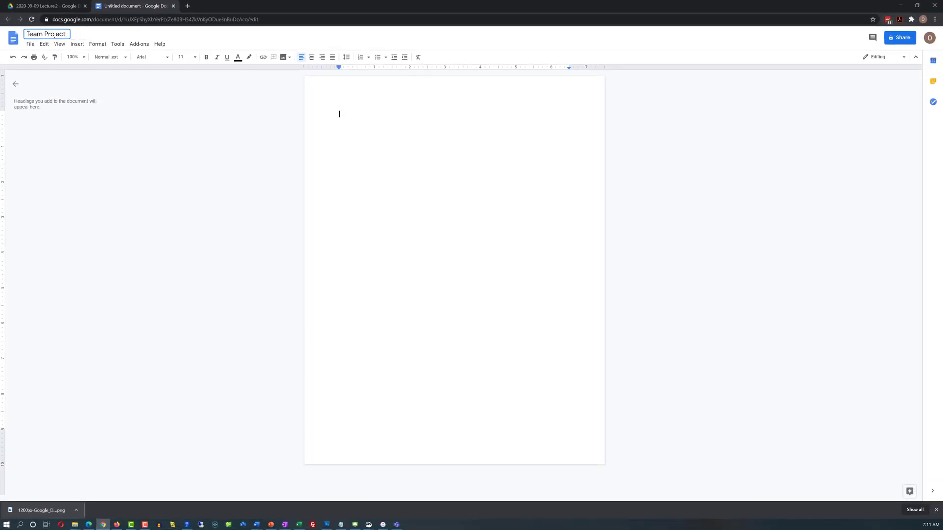
{"action": "key", "text": "Return"}
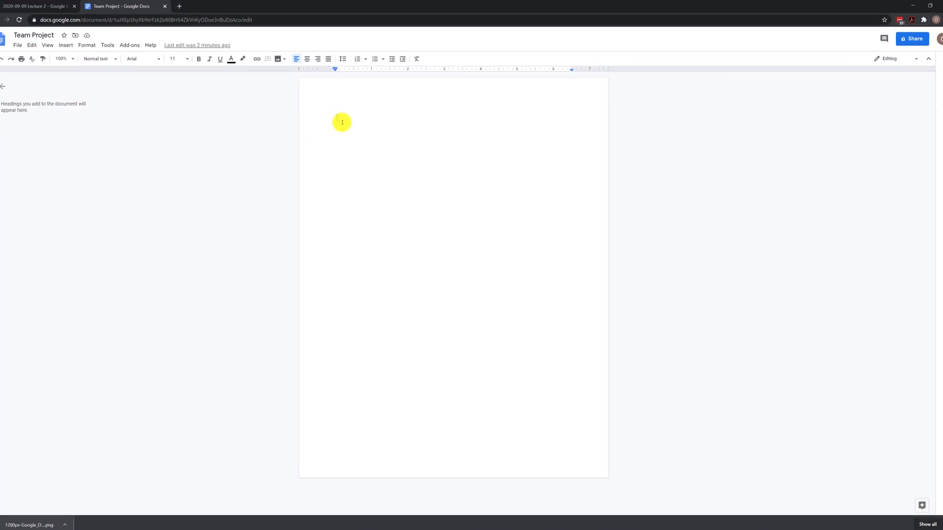
{"action": "type", "text": "How to Protect Animals on the planet Reduce your personal footprint on the planet. Drive less, walk and exercise more.  Support better public transport, use biodegradable products and eat whole food from your farmers market."}
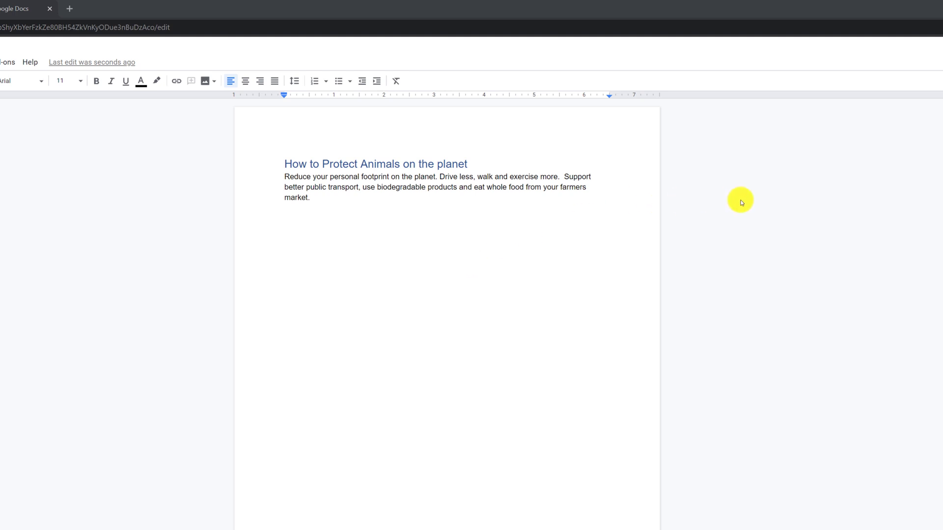
{"action": "left_click", "coordinate": [936, 44]}
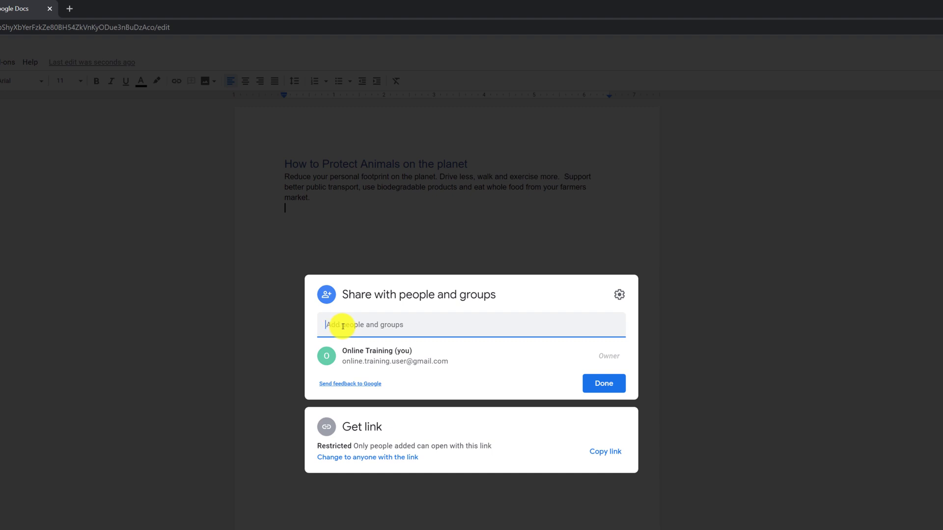
- Close the Share dialog so the collaborator's wildlife-volunteering paragraph shows
{"action": "left_click", "coordinate": [116, 237]}
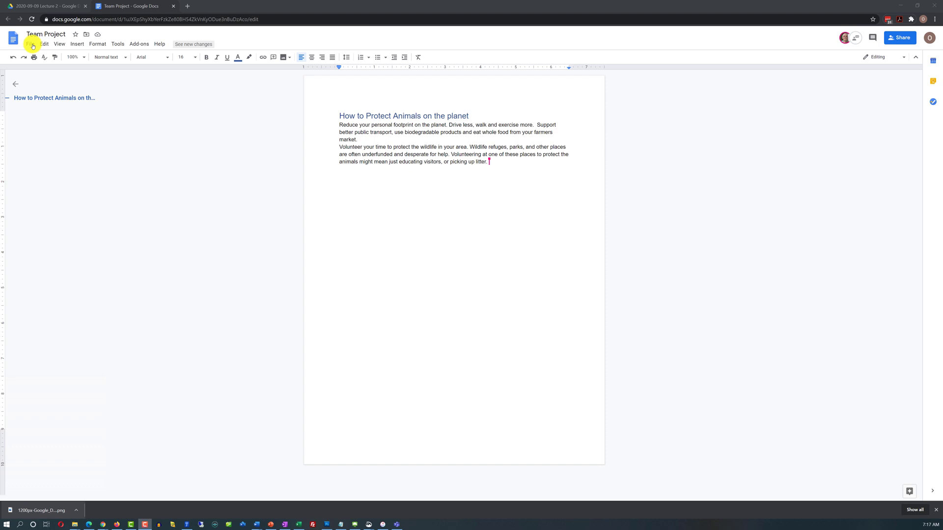
- View the document's version history from File > Version history
{"action": "left_click", "coordinate": [31, 44]}
{"action": "mouse_move", "coordinate": [56, 153]}
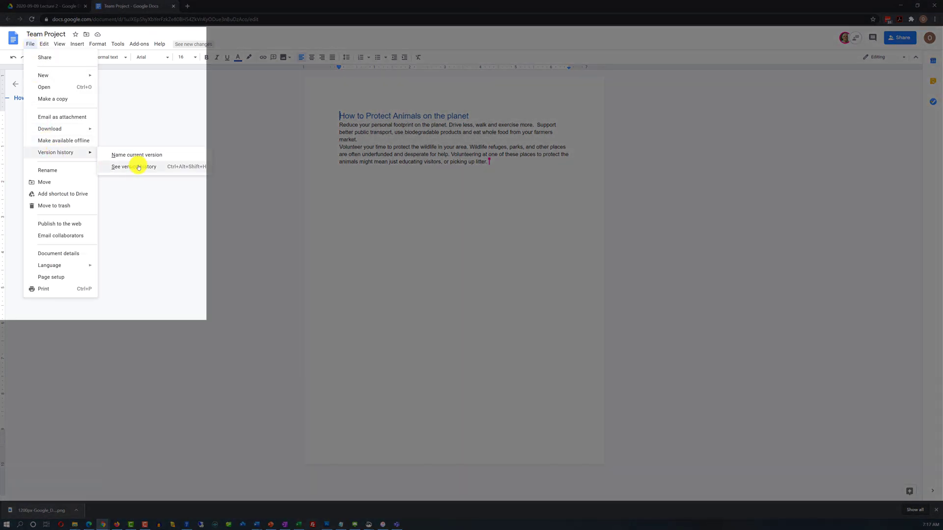
{"action": "left_click", "coordinate": [136, 165]}
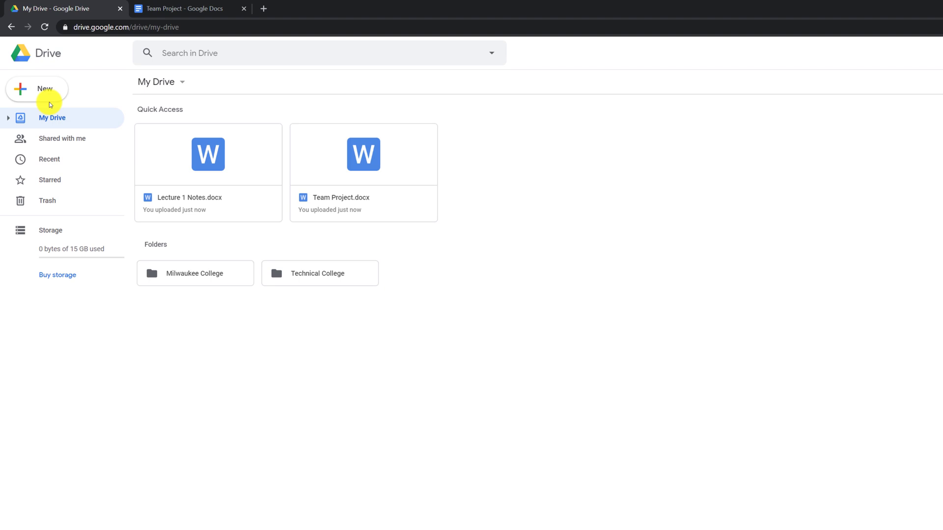
- Add a new folder named YouTube Thumbnails to My Drive
{"action": "left_click", "coordinate": [45, 88]}
{"action": "left_click", "coordinate": [48, 94]}
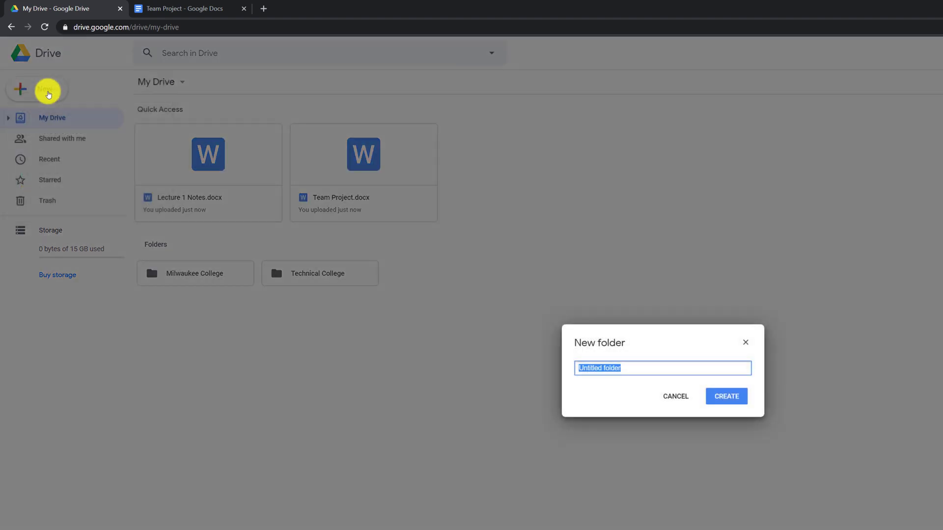
{"action": "type", "text": "YouTube Thumbnails"}
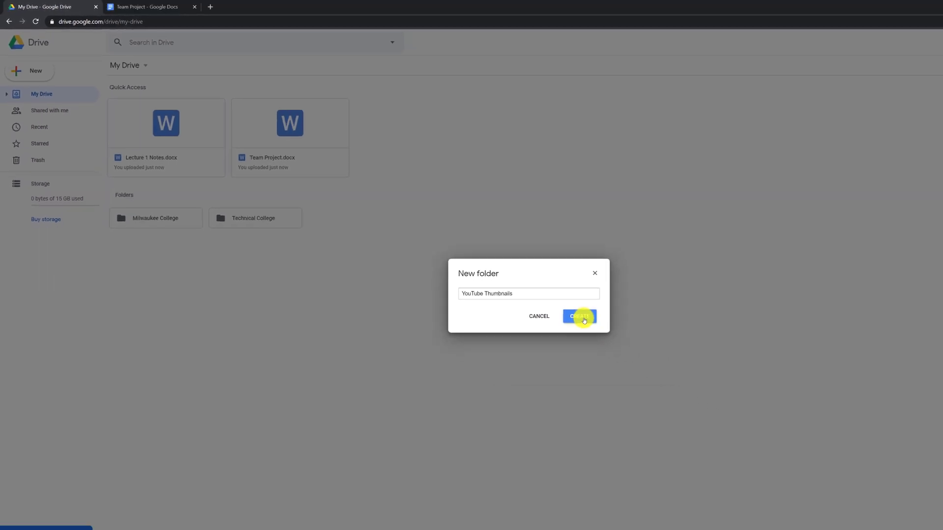
{"action": "left_click", "coordinate": [646, 353]}
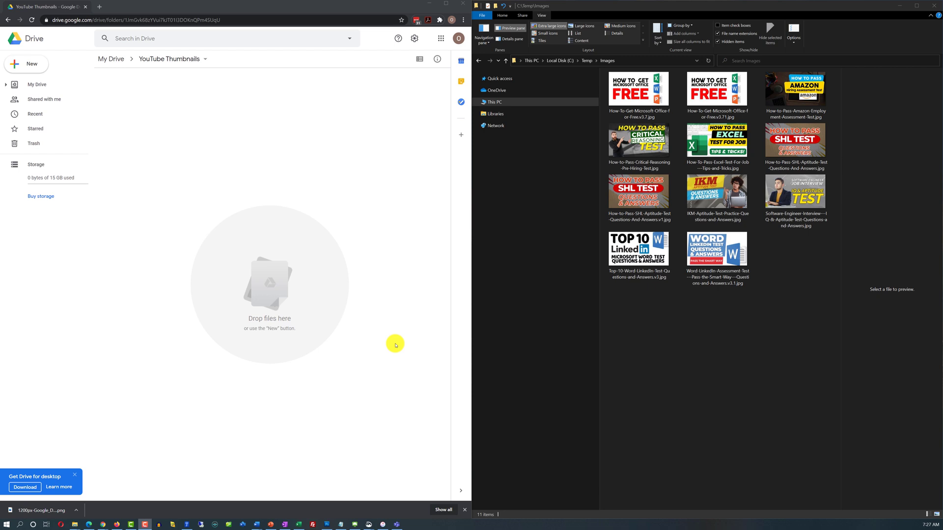
- Snap Chrome left, select all 11 images in Explorer and drag them into YouTube Thumbnails
{"action": "key", "text": "super+Left"}
{"action": "left_click", "coordinate": [645, 100]}
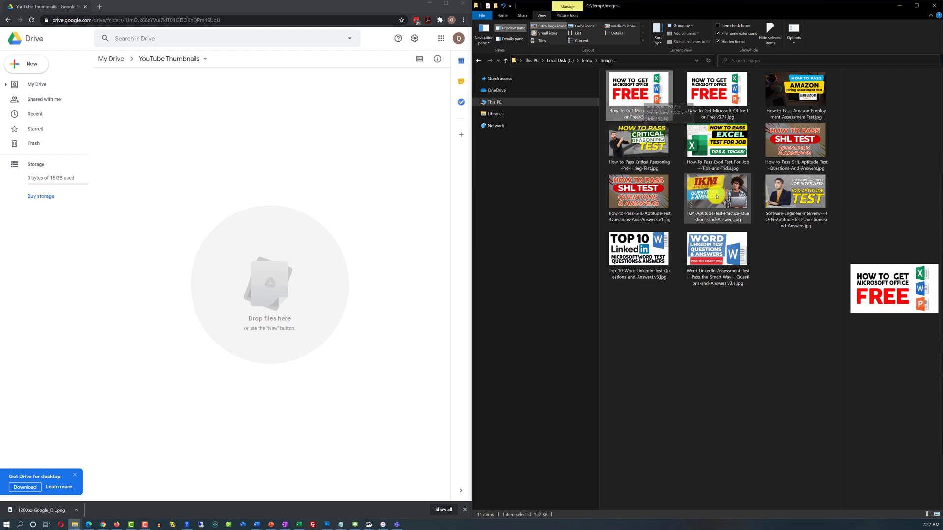
{"action": "left_click", "coordinate": [725, 261], "text": "shift"}
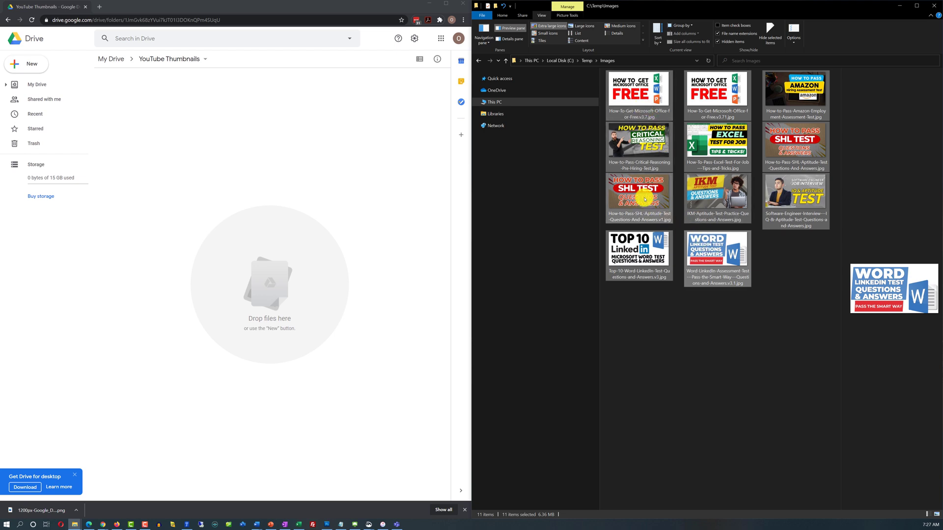
{"action": "left_click_drag", "start_coordinate": [645, 198], "coordinate": [263, 230]}
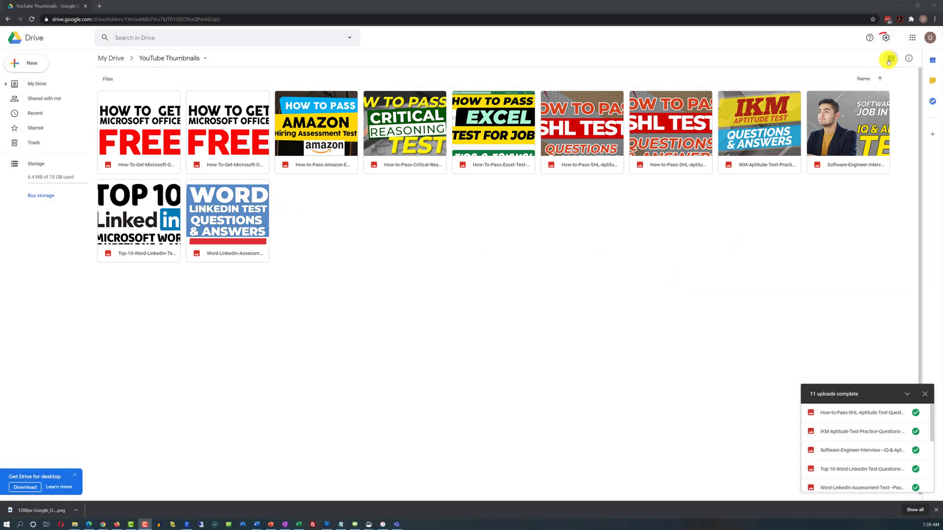
- View the thumbnails as a list and as a grid, then bring up the folder's action menu
{"action": "left_click", "coordinate": [890, 60]}
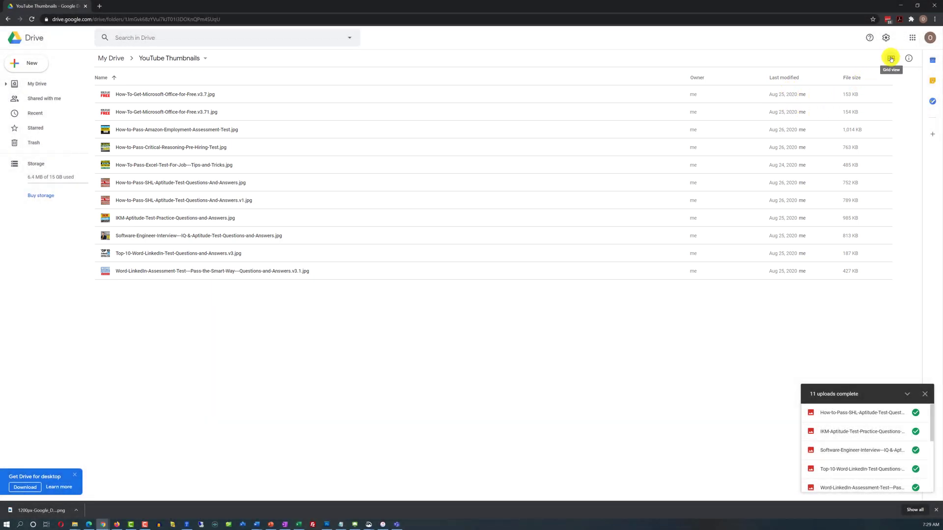
{"action": "left_click", "coordinate": [890, 59]}
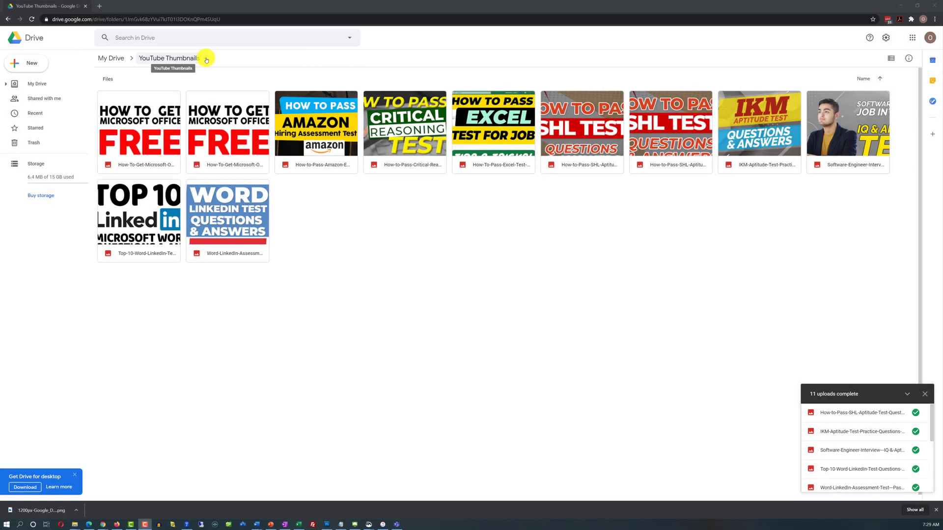
{"action": "left_click", "coordinate": [206, 59]}
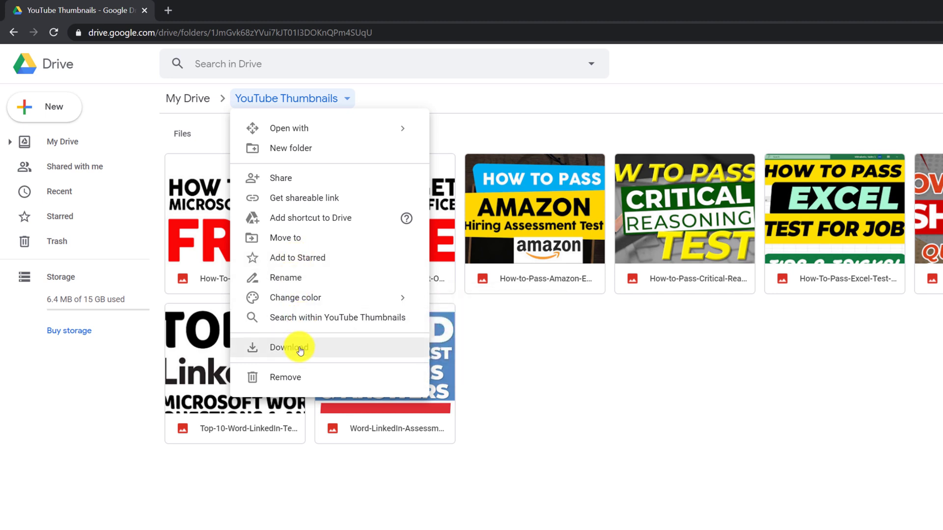
- Dismiss the folder options and bring up the actions for the second thumbnail file
{"action": "key", "text": "Escape"}
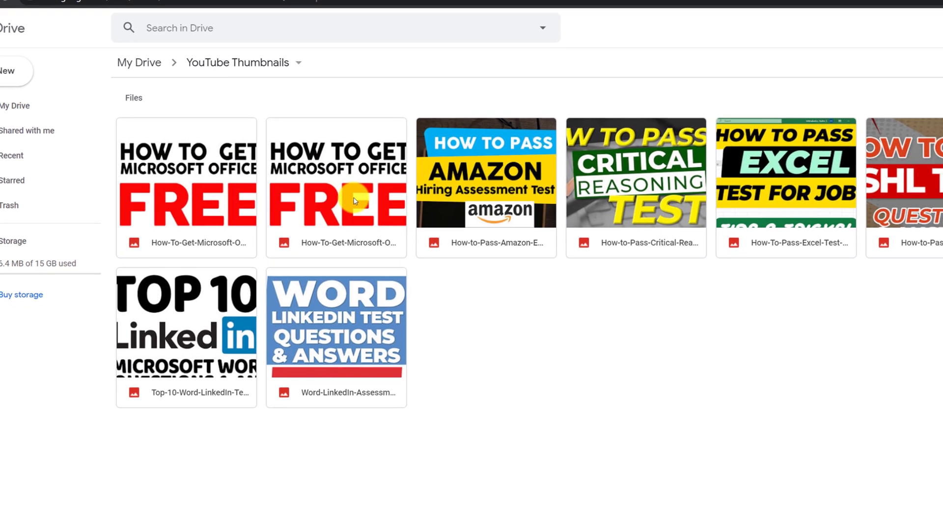
{"action": "right_click", "coordinate": [397, 232]}
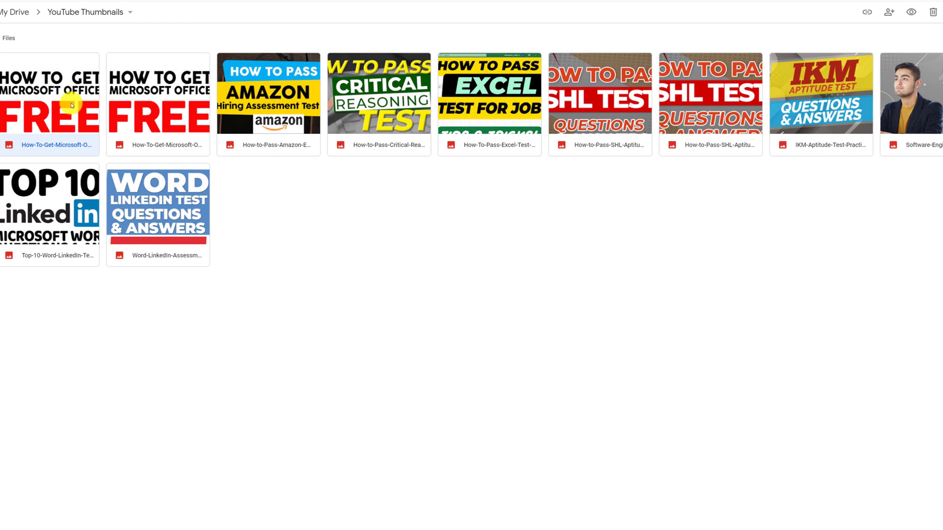
- Preview the first thumbnail full-size and page forward through the next four images
{"action": "right_click", "coordinate": [71, 105]}
{"action": "left_click", "coordinate": [127, 123]}
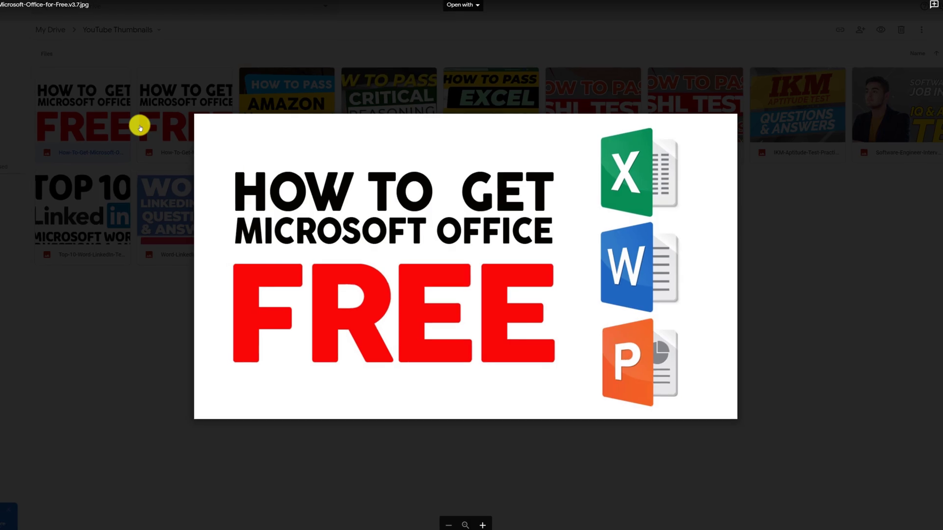
{"action": "left_click", "coordinate": [935, 265]}
{"action": "left_click", "coordinate": [926, 264]}
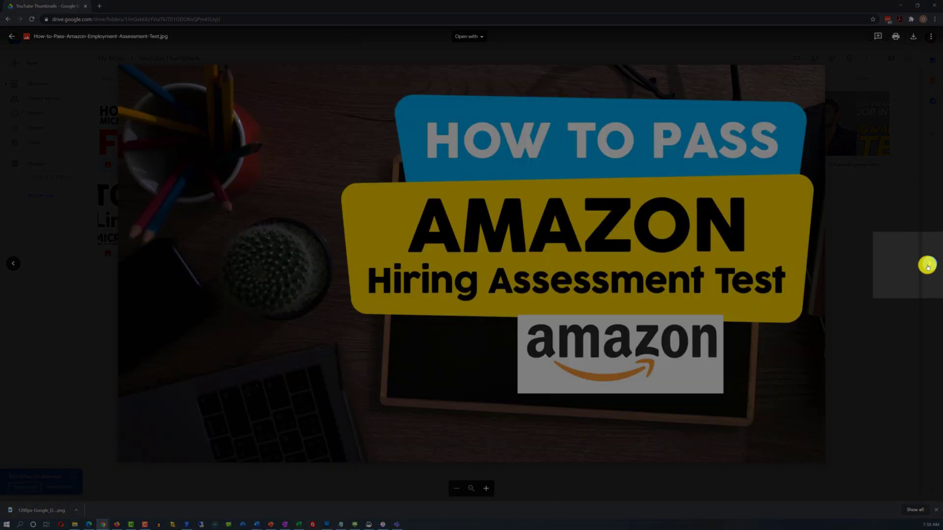
{"action": "left_click", "coordinate": [927, 265]}
{"action": "left_click", "coordinate": [927, 265]}
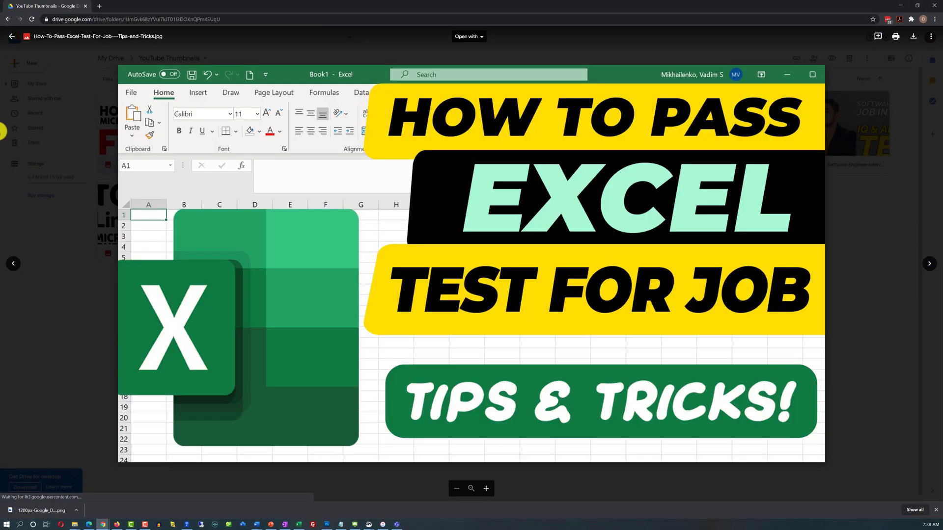
{"action": "key", "text": "Escape"}
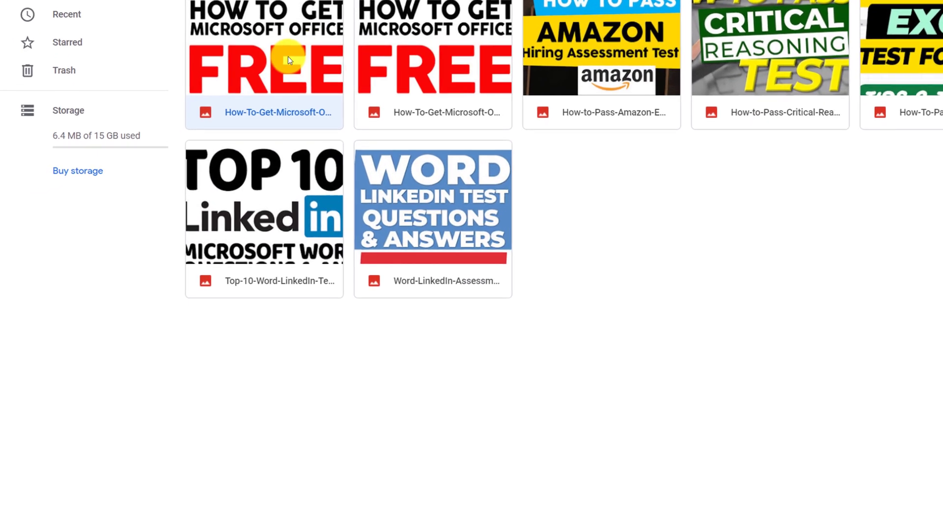
- Download the first thumbnail image, 'How to Get Microsoft Office Free'
{"action": "right_click", "coordinate": [289, 55]}
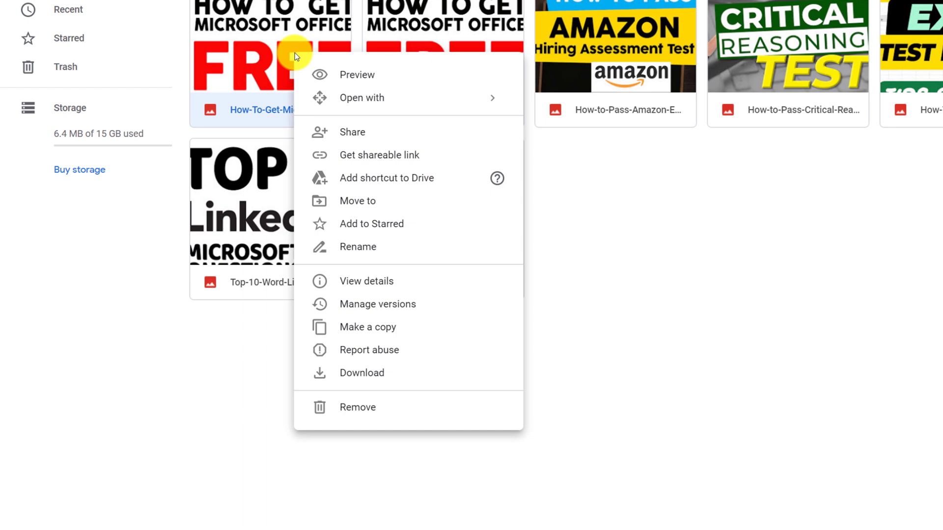
{"action": "left_click", "coordinate": [375, 373]}
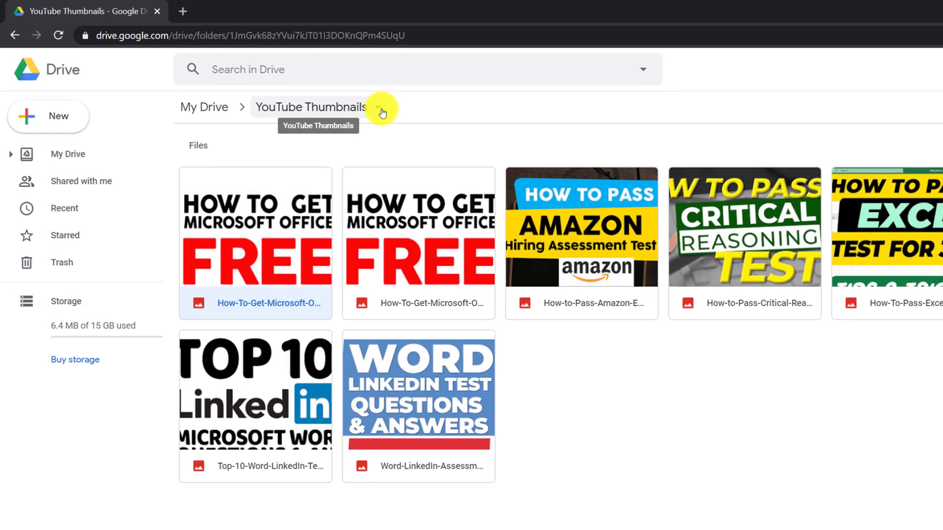
- Download the entire YouTube Thumbnails folder from its breadcrumb dropdown
{"action": "left_click", "coordinate": [403, 116]}
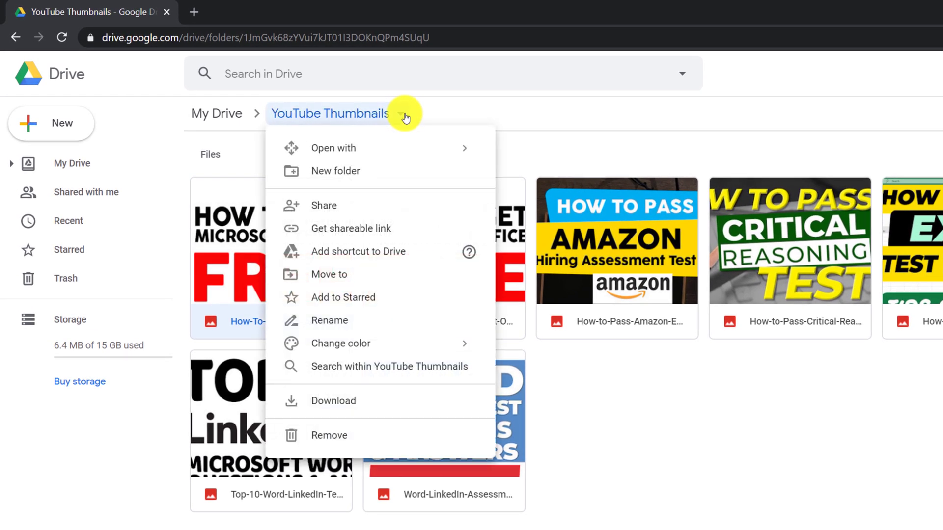
{"action": "left_click", "coordinate": [339, 405]}
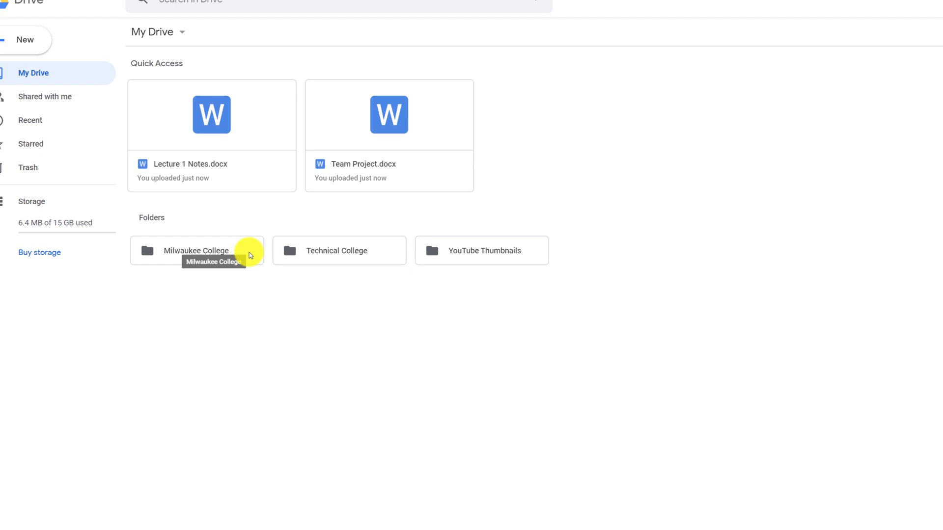
- Colour Milwaukee College green and Technical College light green, then clear the selection
{"action": "right_click", "coordinate": [249, 255]}
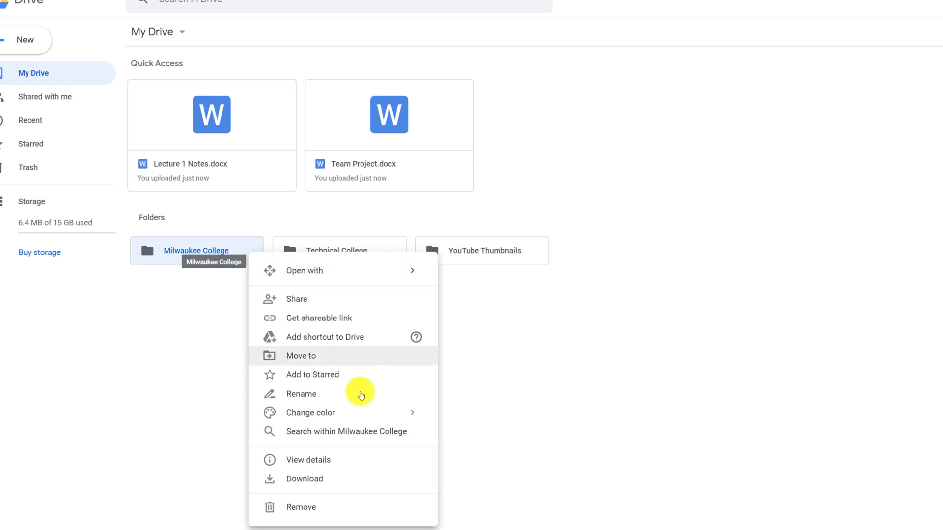
{"action": "mouse_move", "coordinate": [310, 413]}
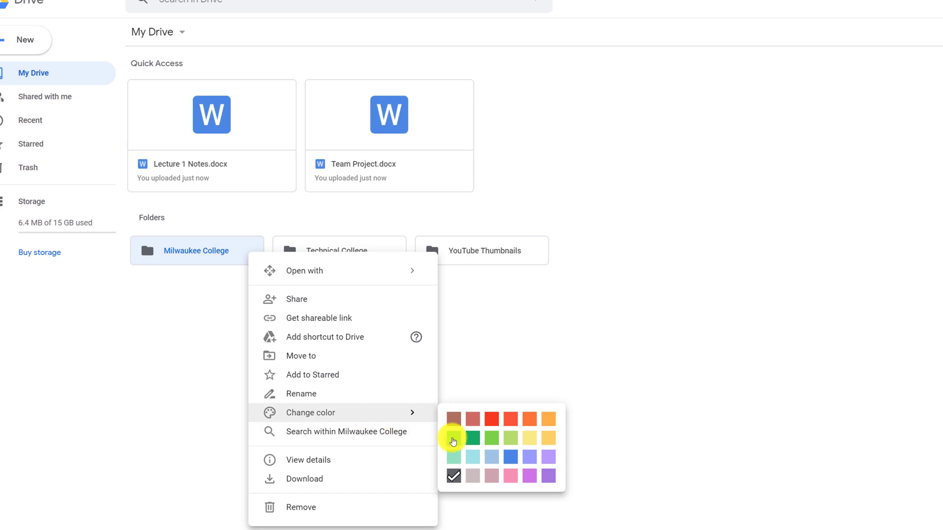
{"action": "left_click", "coordinate": [472, 439]}
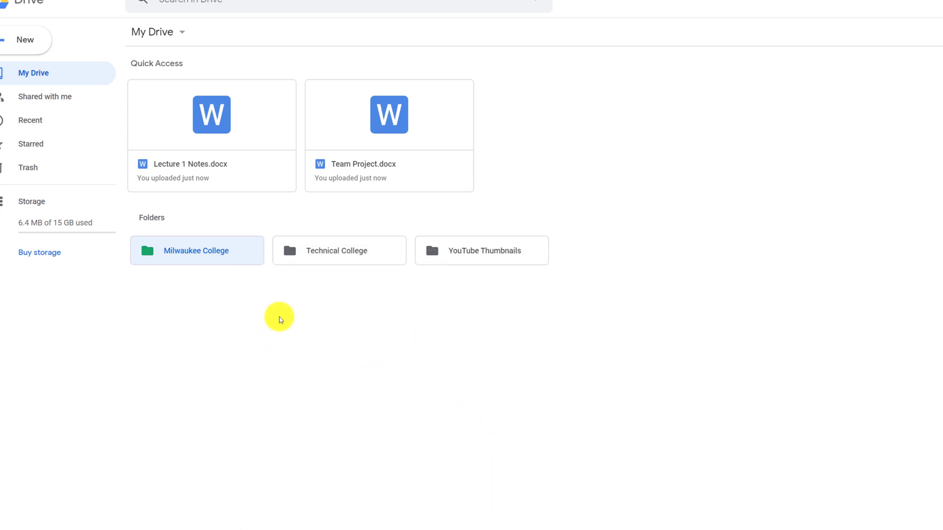
{"action": "right_click", "coordinate": [383, 252]}
{"action": "mouse_move", "coordinate": [446, 412]}
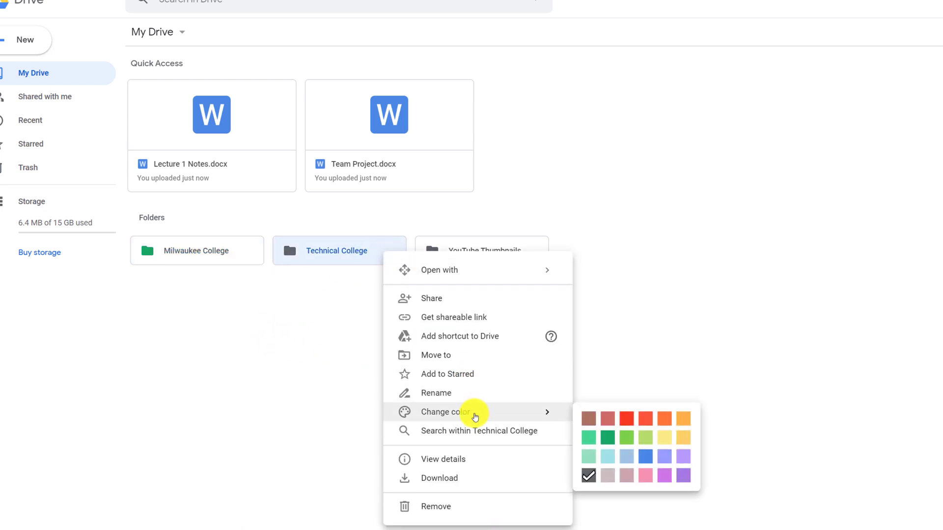
{"action": "left_click", "coordinate": [645, 438]}
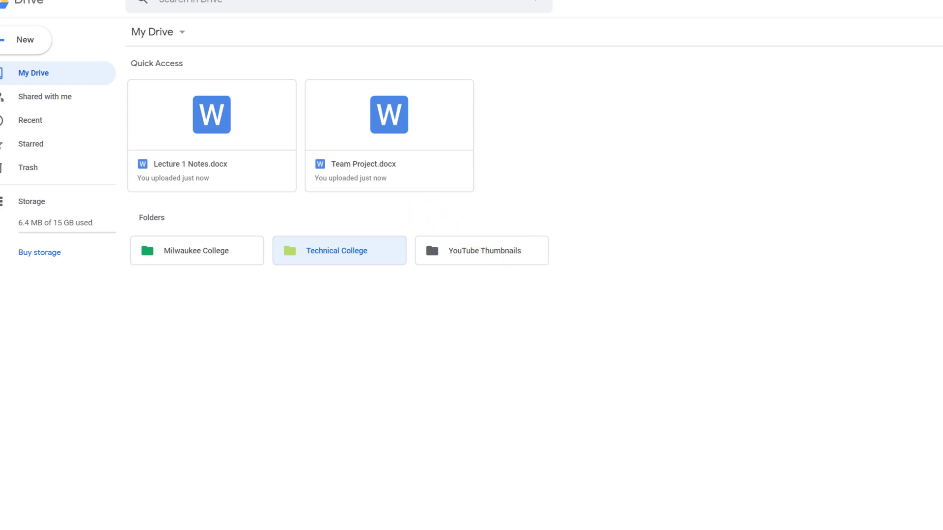
{"action": "key", "text": "Escape"}
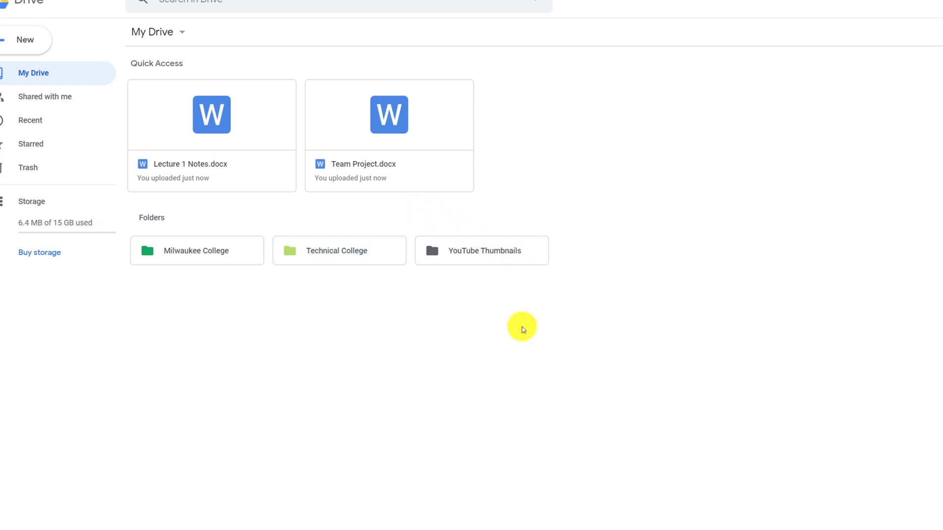
- Share YouTube Thumbnails so anyone with the link can view it, and copy the link
{"action": "right_click", "coordinate": [532, 255]}
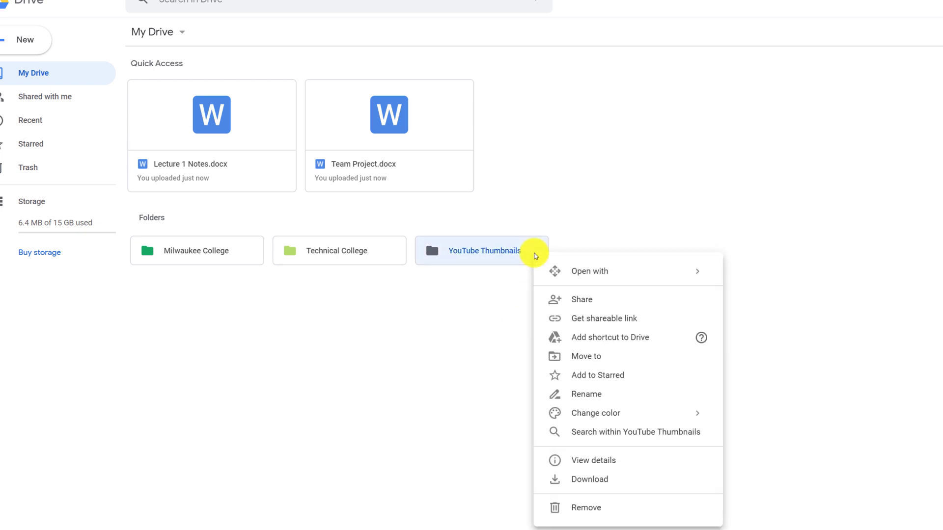
{"action": "left_click", "coordinate": [576, 298]}
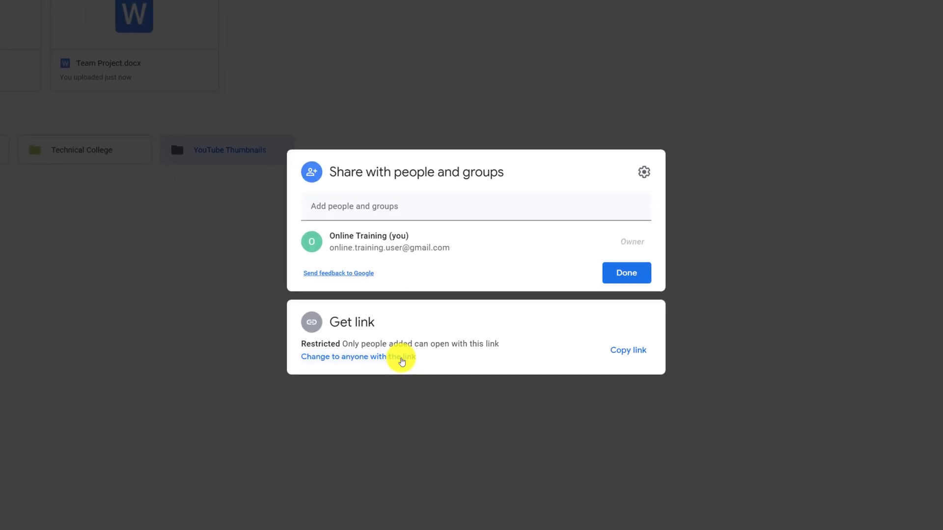
{"action": "left_click", "coordinate": [398, 357]}
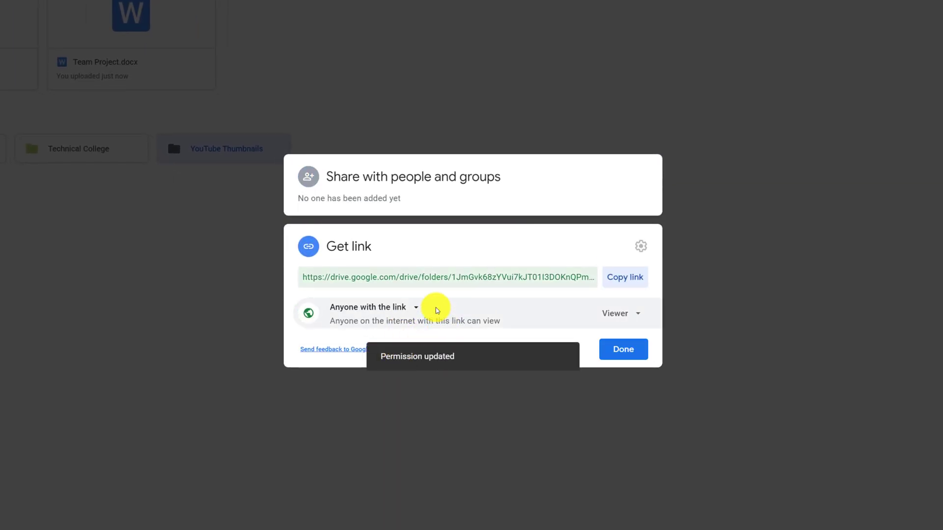
{"action": "left_click", "coordinate": [402, 315]}
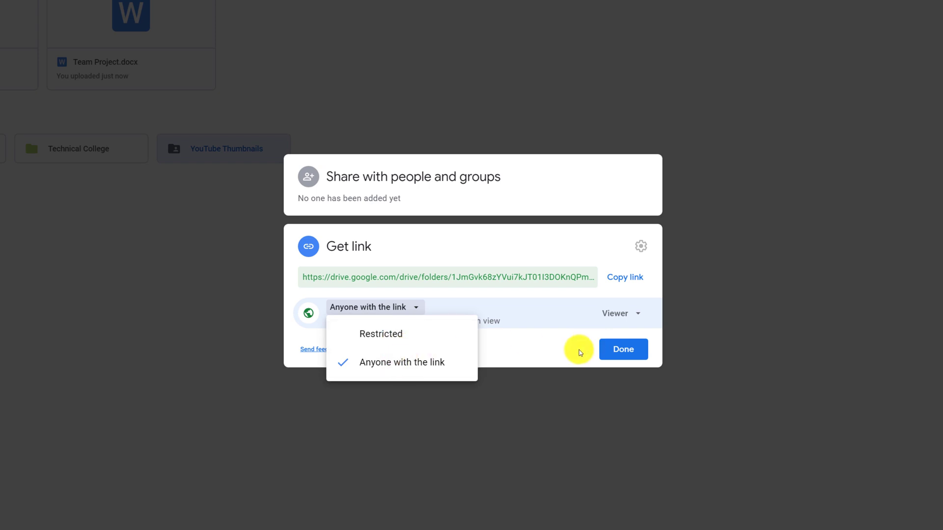
{"action": "left_click", "coordinate": [578, 348]}
{"action": "left_click", "coordinate": [617, 278]}
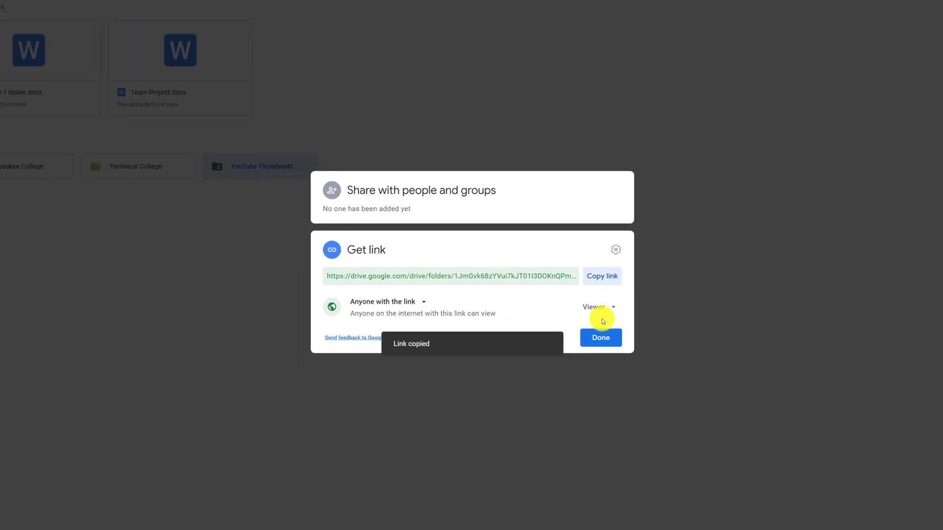
{"action": "left_click", "coordinate": [618, 347]}
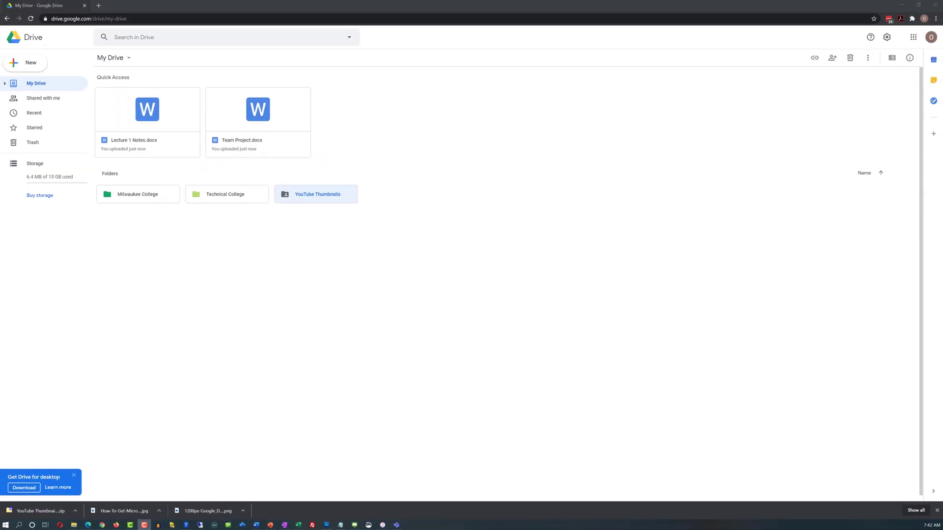
{"action": "double_click", "coordinate": [328, 198]}
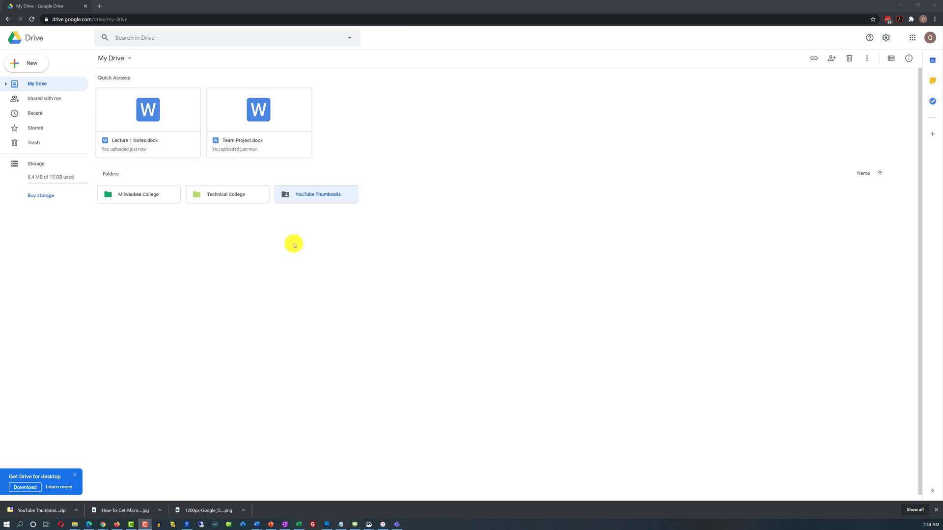
{"action": "right_click", "coordinate": [331, 195]}
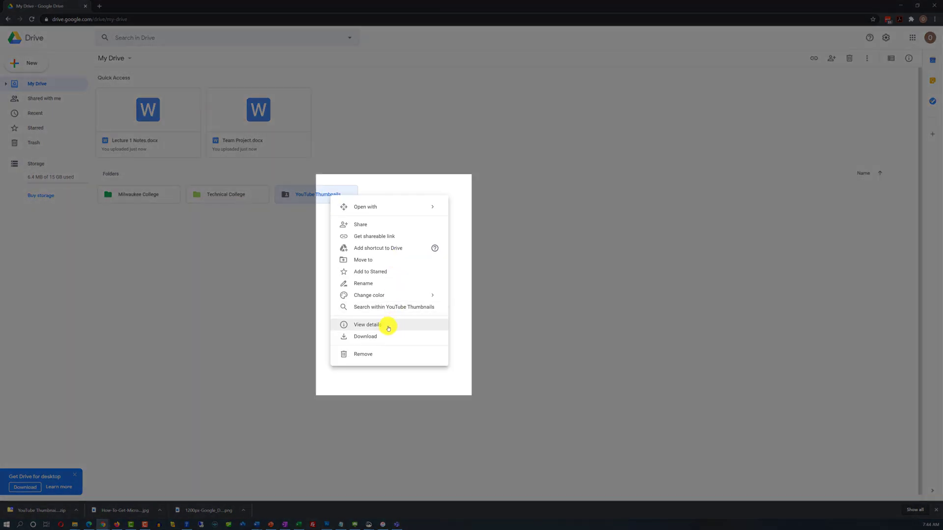
{"action": "left_click", "coordinate": [385, 324]}
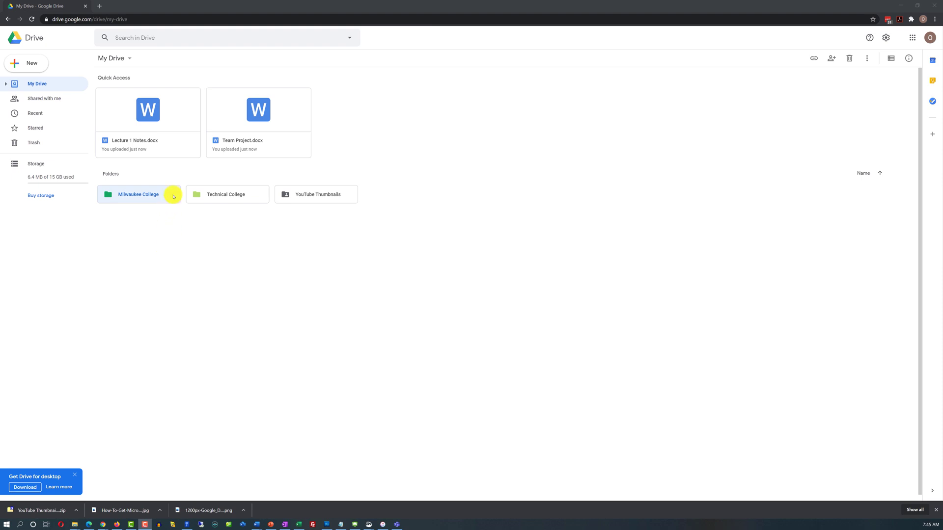
- After a failed drag, move Milwaukee College into Technical College via Move to
{"action": "left_click", "coordinate": [174, 196]}
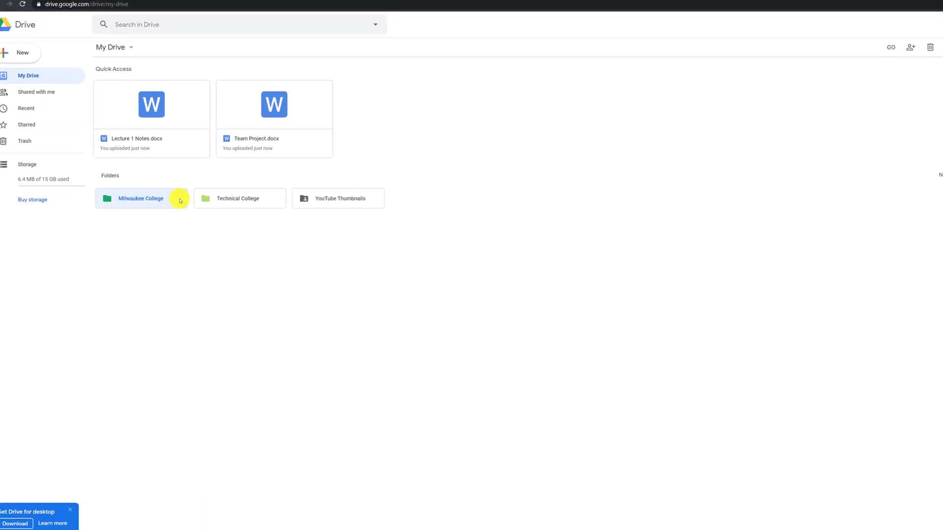
{"action": "left_click_drag", "start_coordinate": [201, 213], "coordinate": [272, 231]}
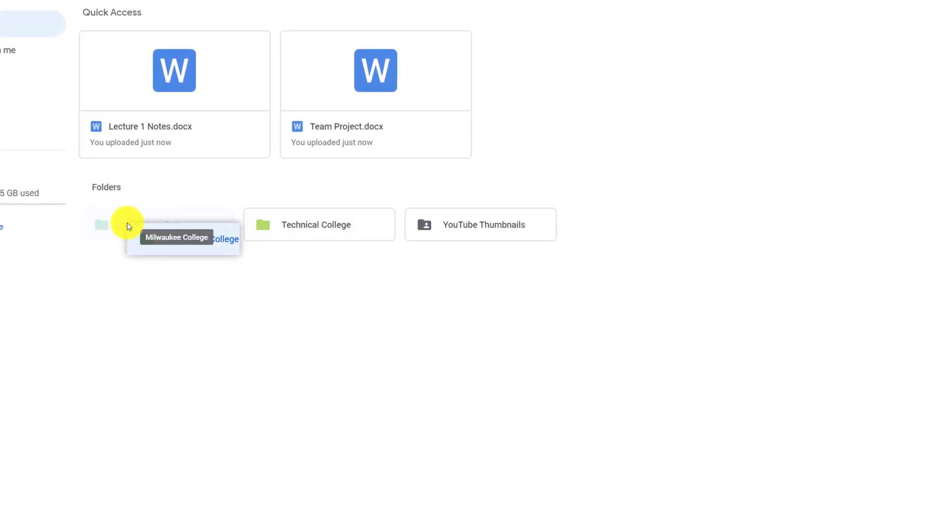
{"action": "left_click_drag", "start_coordinate": [271, 231], "coordinate": [147, 225]}
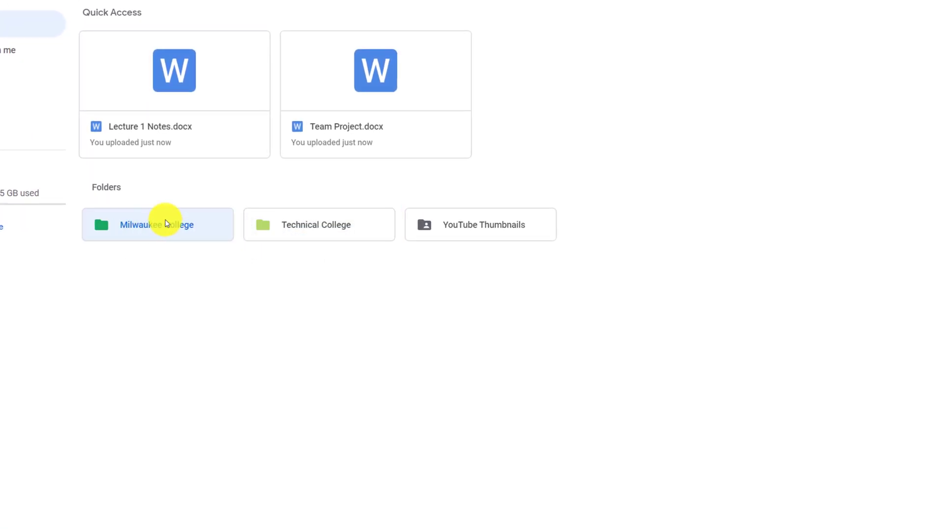
{"action": "right_click", "coordinate": [215, 228]}
{"action": "left_click", "coordinate": [288, 343]}
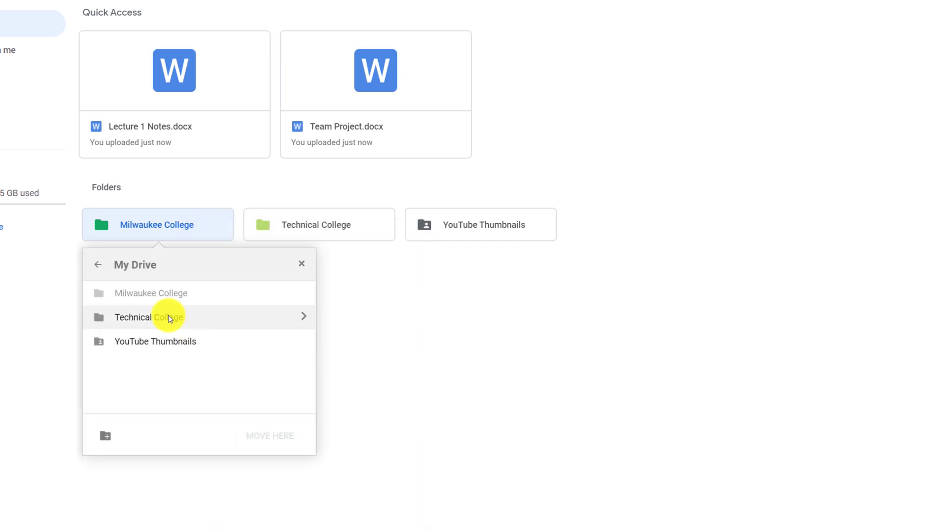
{"action": "left_click", "coordinate": [163, 318]}
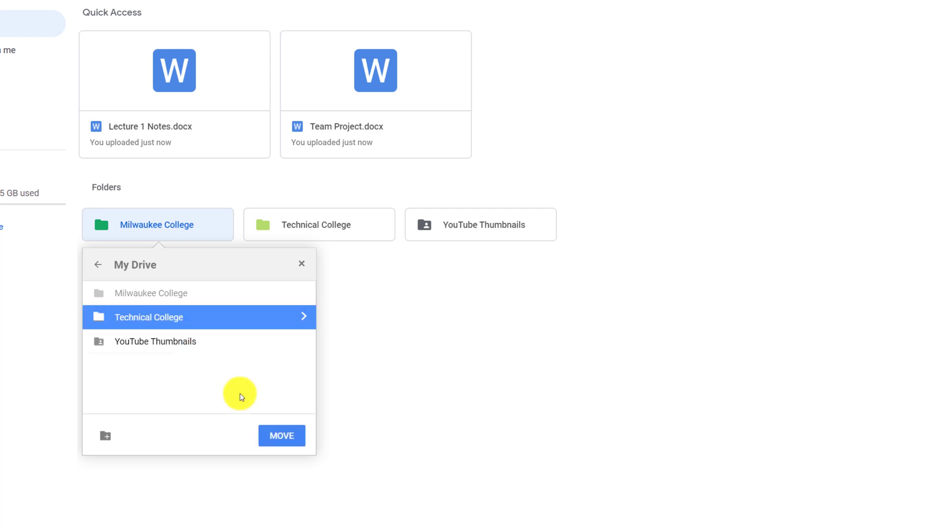
{"action": "left_click", "coordinate": [282, 438]}
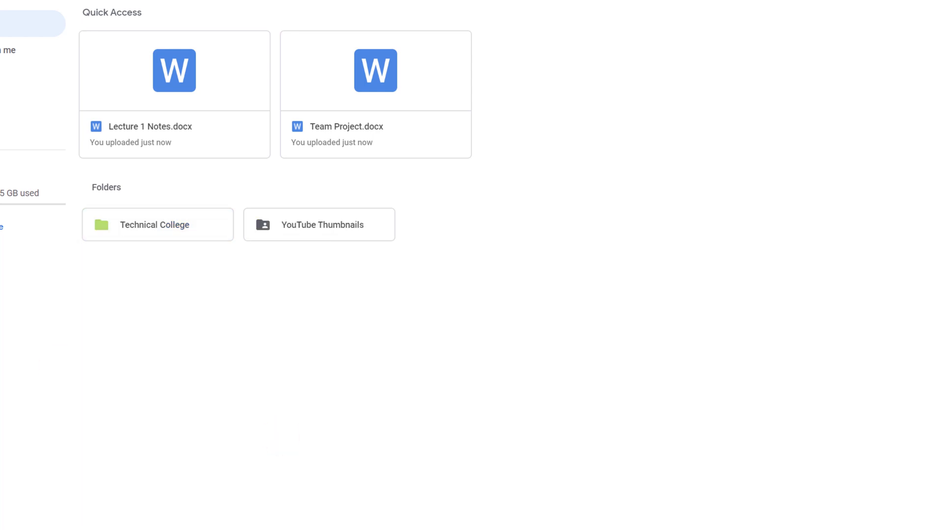
- Check Technical College's contents for Milwaukee College and return to My Drive
{"action": "left_click", "coordinate": [206, 230]}
{"action": "double_click", "coordinate": [206, 230]}
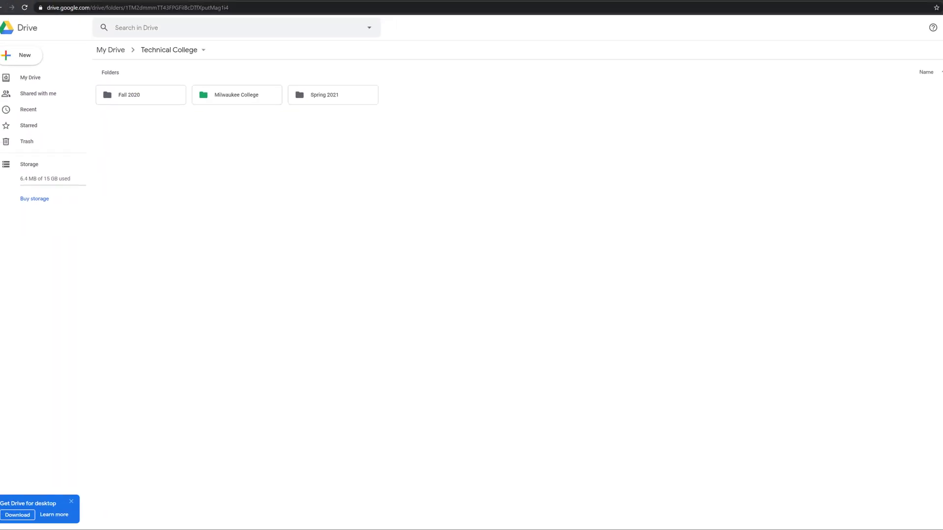
{"action": "left_click", "coordinate": [111, 50]}
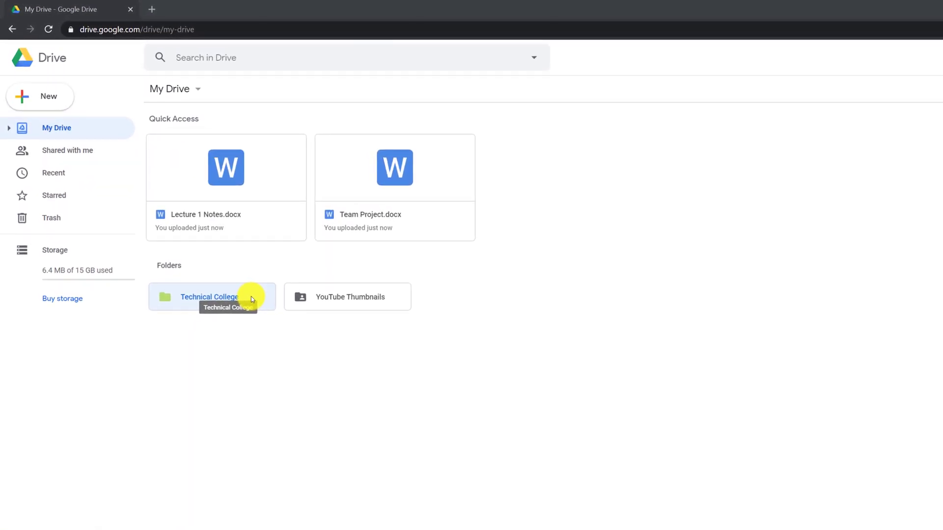
- Add a Technical College shortcut to My Drive and open the folder through it
{"action": "right_click", "coordinate": [251, 298]}
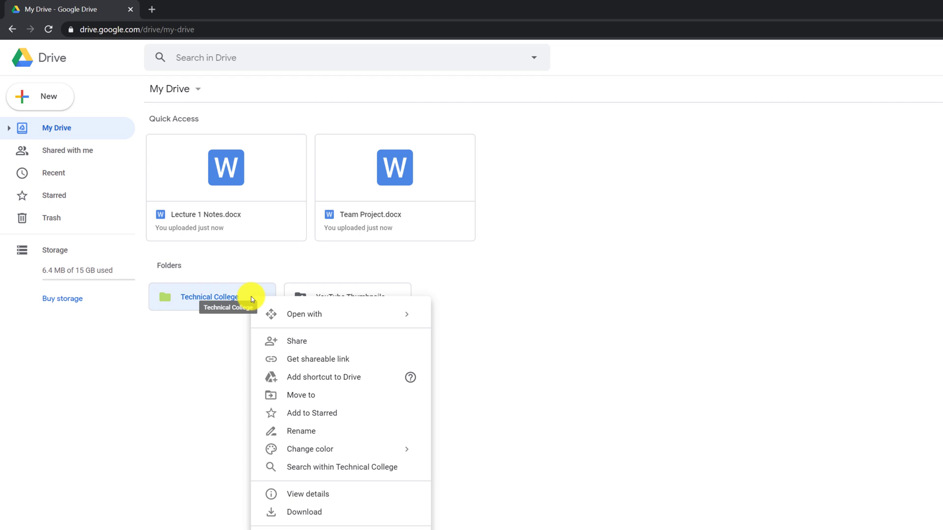
{"action": "left_click", "coordinate": [341, 380]}
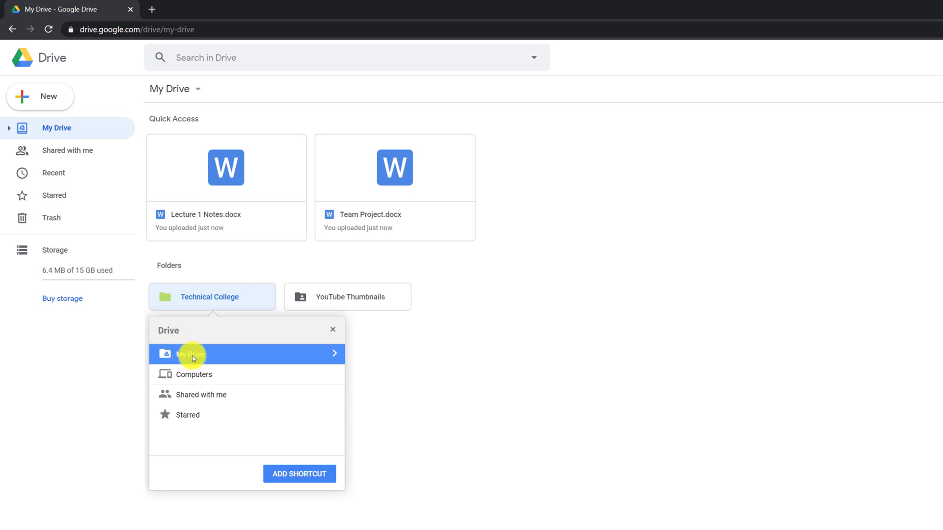
{"action": "left_click", "coordinate": [280, 473]}
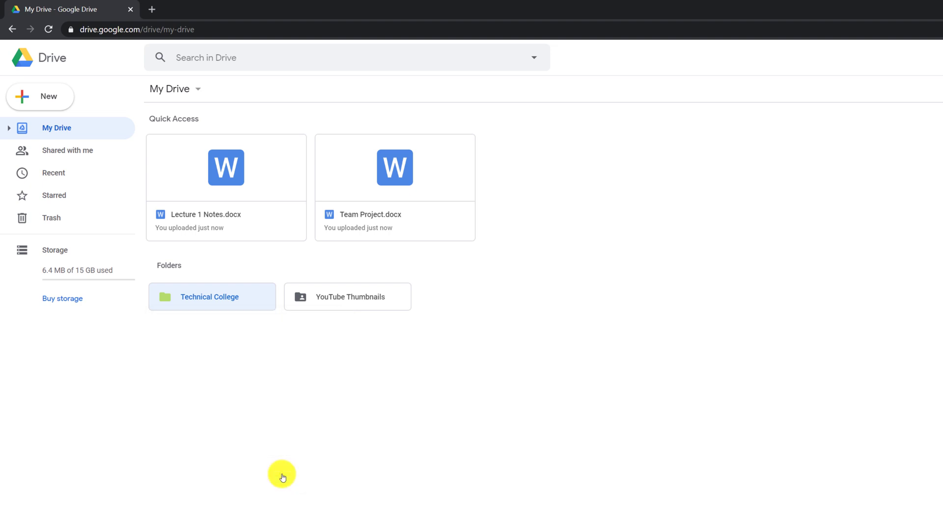
{"action": "left_click", "coordinate": [7, 130]}
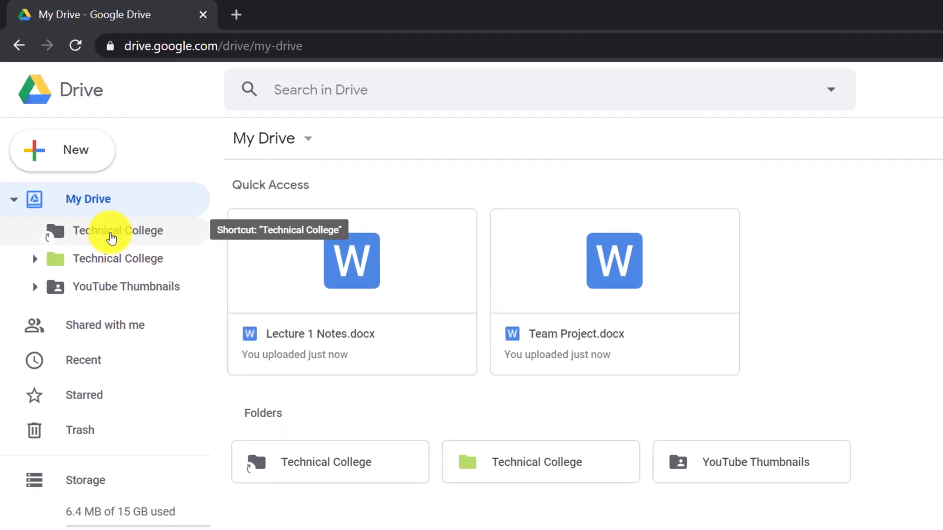
{"action": "left_click", "coordinate": [114, 245]}
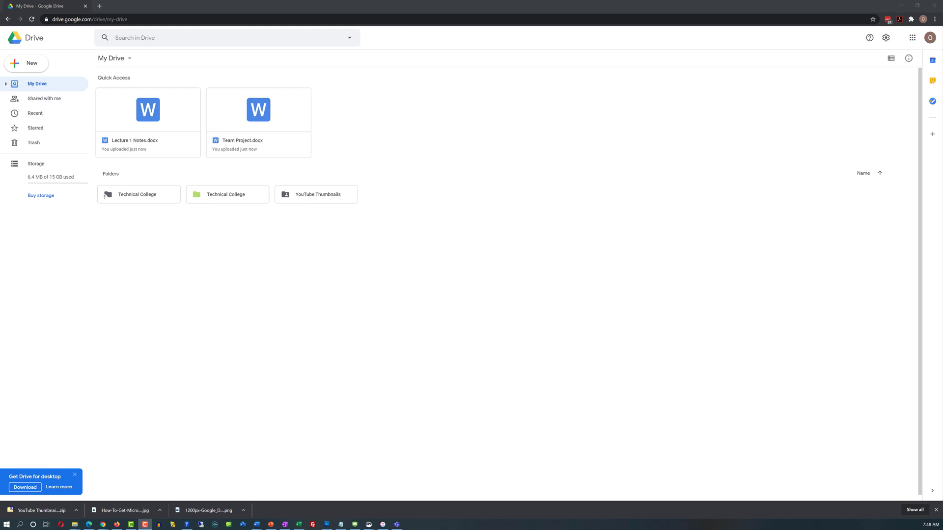
- Star the Technical College folder and show the Starred list
{"action": "right_click", "coordinate": [235, 197]}
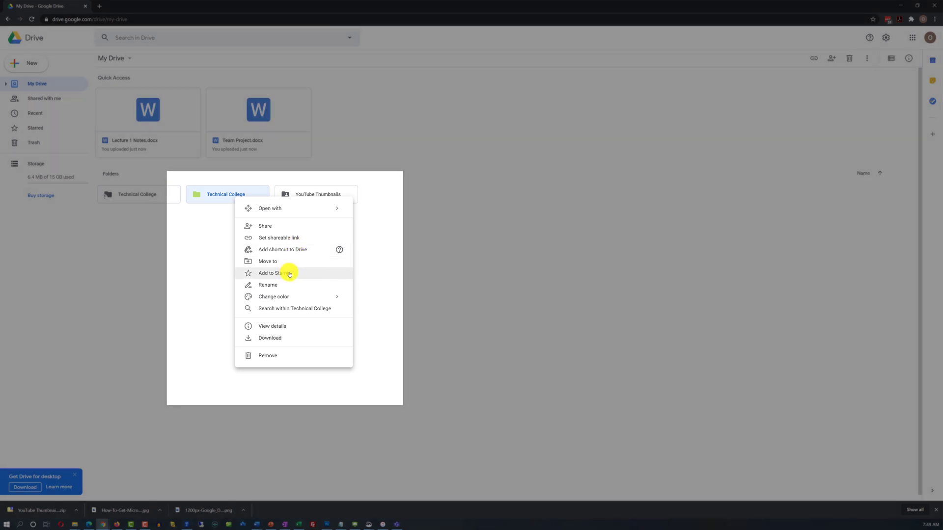
{"action": "left_click", "coordinate": [288, 274]}
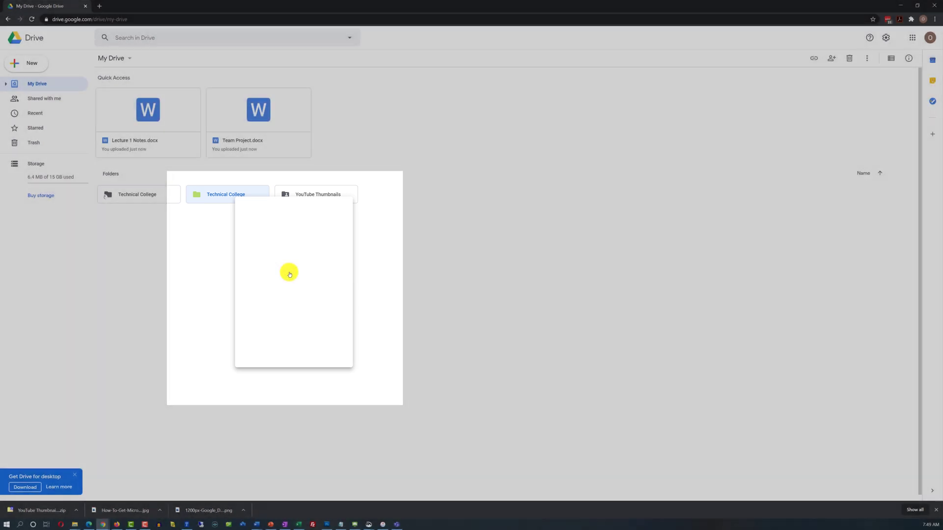
{"action": "left_click", "coordinate": [39, 128]}
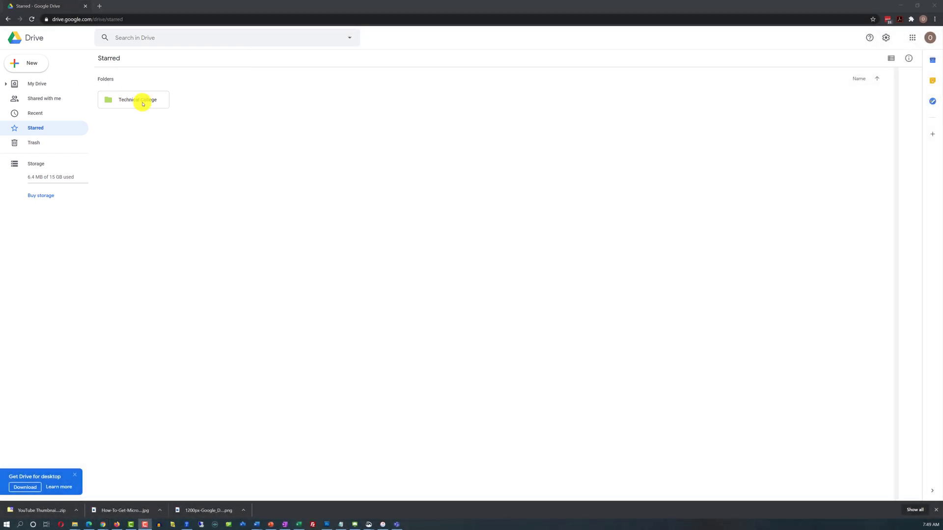
- Bring up the actions for the starred Technical College folder, including Remove from Starred
{"action": "right_click", "coordinate": [160, 100]}
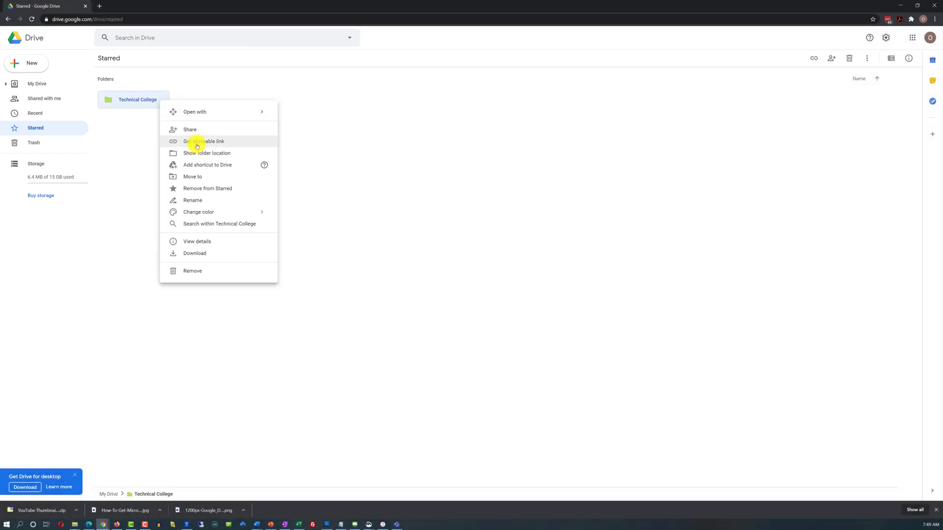